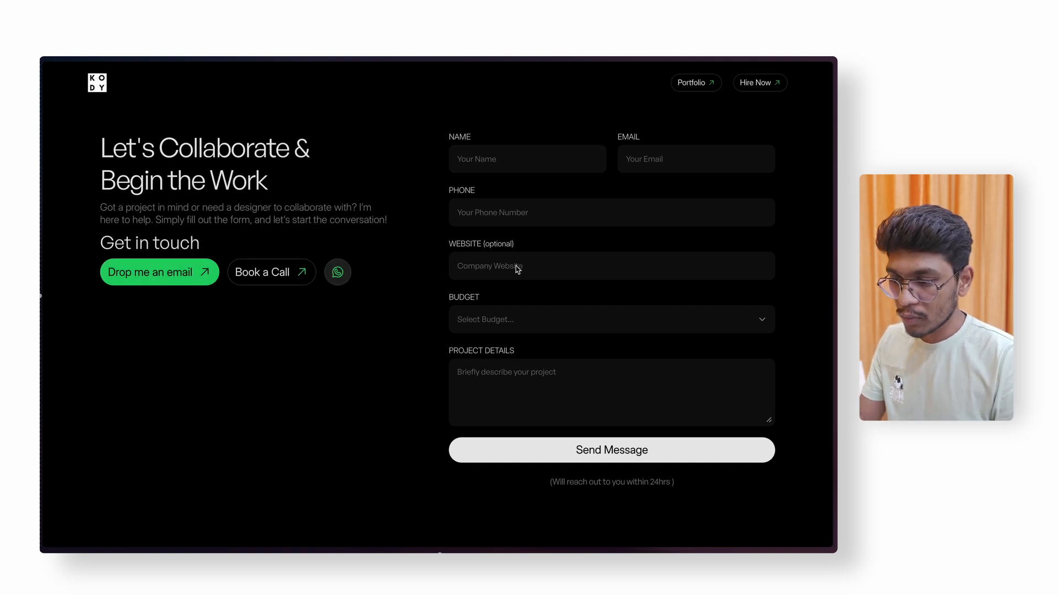
- Preview the contact form's budget range options, then scroll down the page
left_click(545, 315)
left_click(378, 362)
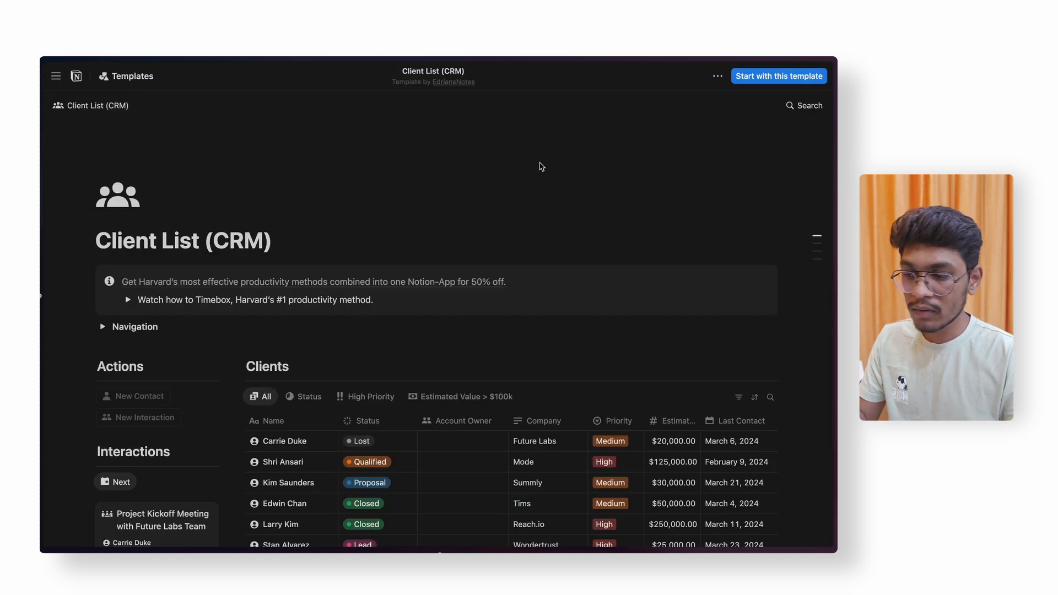
scroll(645, 204, "down", 4)
scroll(653, 219, "down", 2)
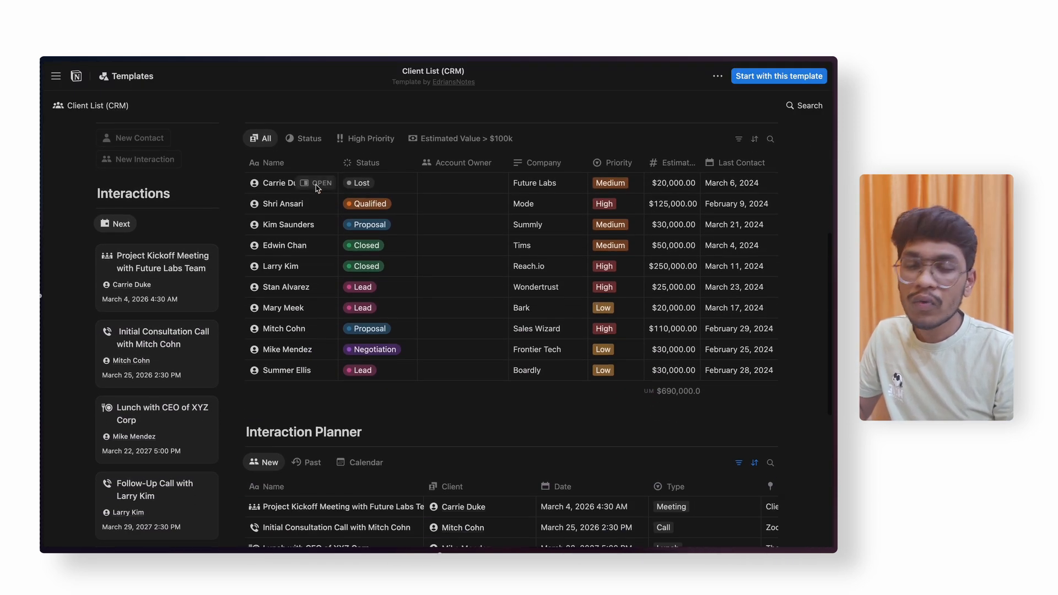
- Open two client records and the Project Kickoff Meeting with Future Labs Team interaction side view
left_click(319, 183)
scroll(508, 291, "down", 6)
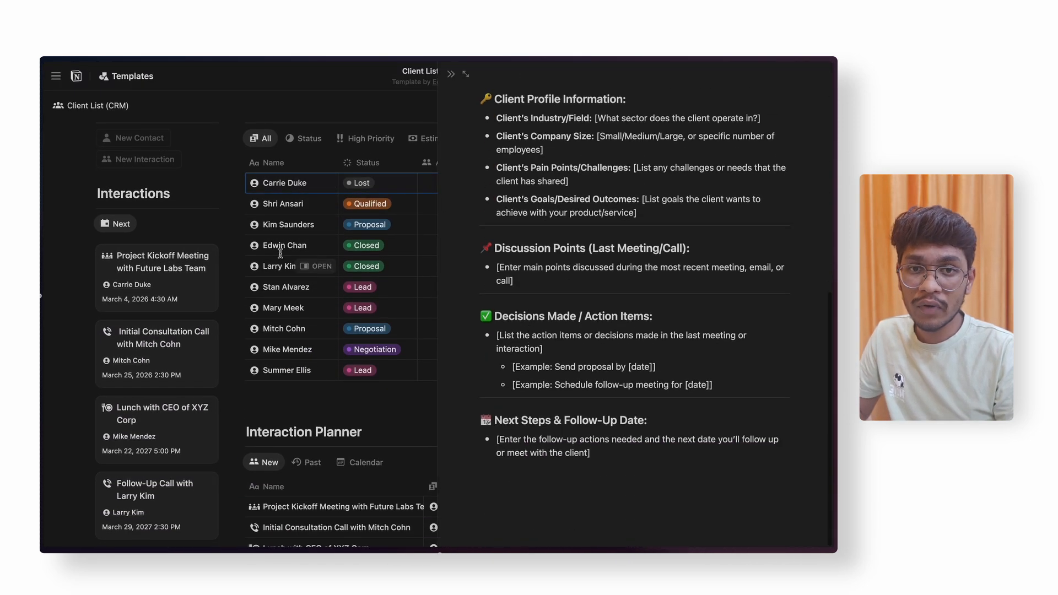
left_click(322, 245)
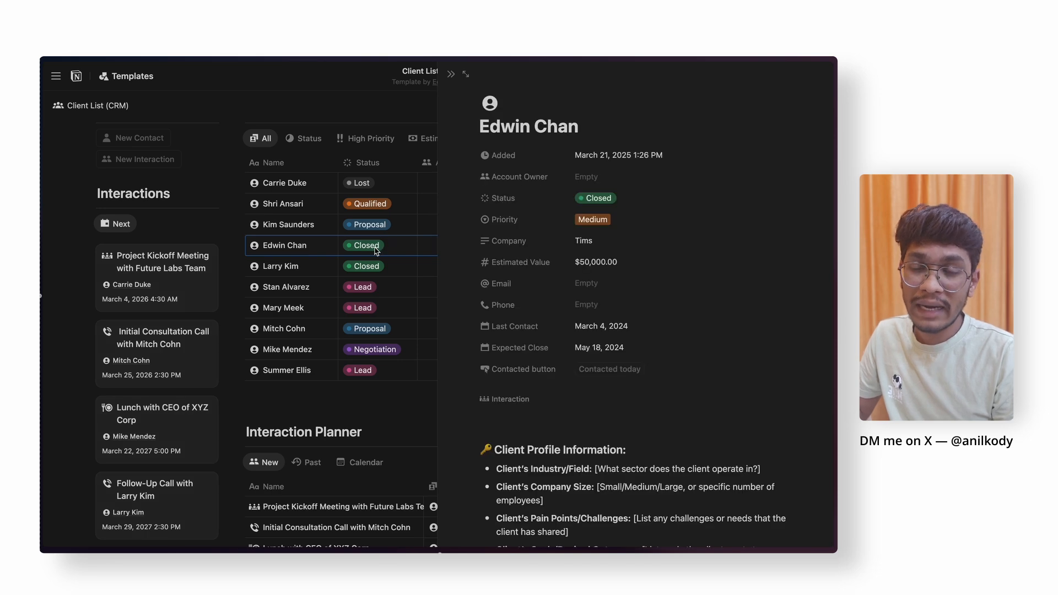
scroll(590, 278, "down", 5)
scroll(590, 277, "up", 3)
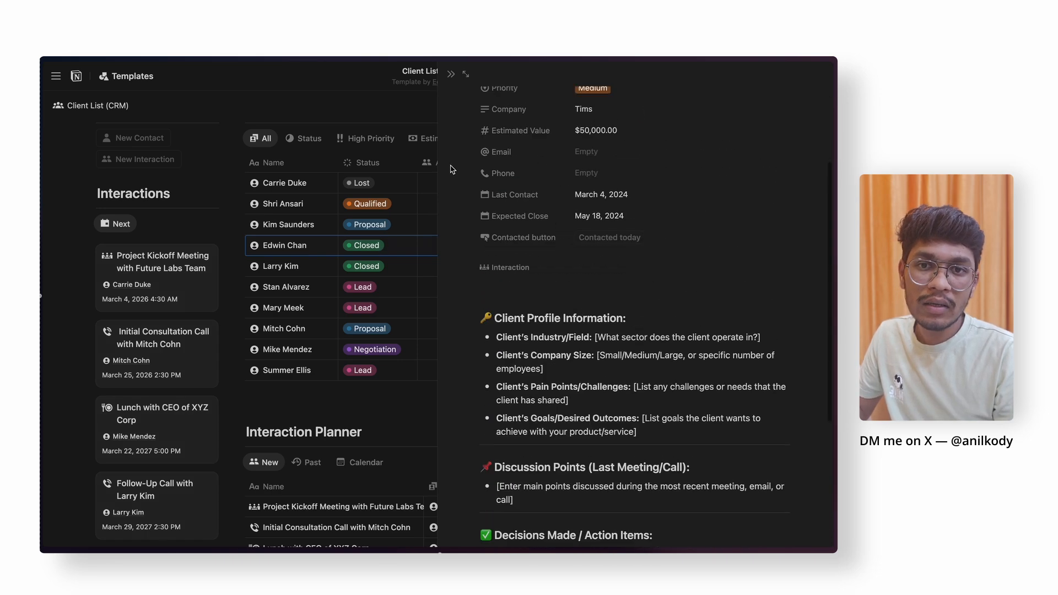
scroll(484, 252, "down", 4)
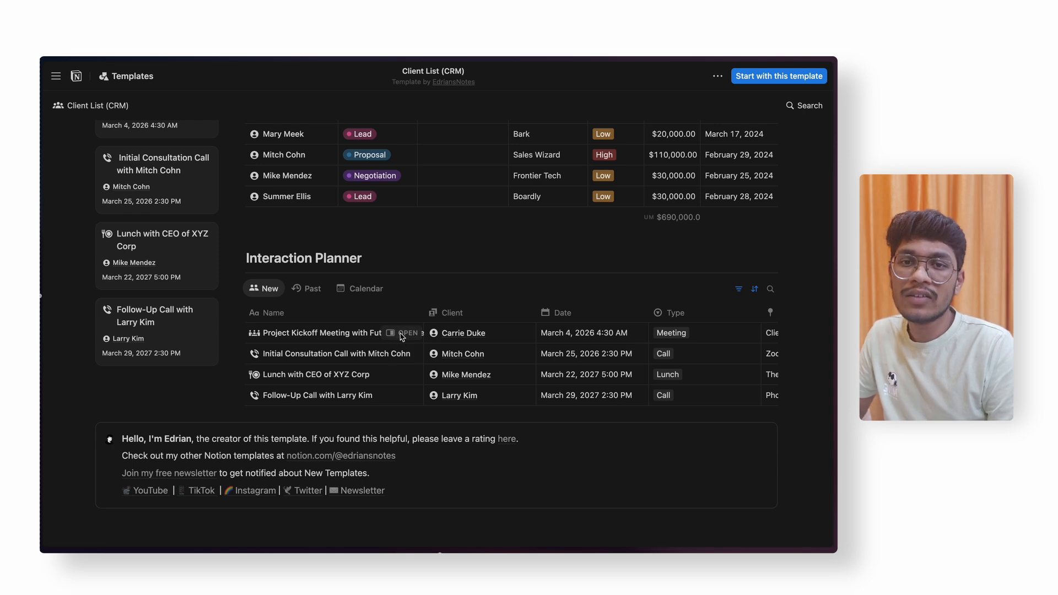
left_click(397, 333)
left_click(453, 77)
- Scroll back over the contact page canvas and move over to the Zapier tab
scroll(418, 215, "up", 10)
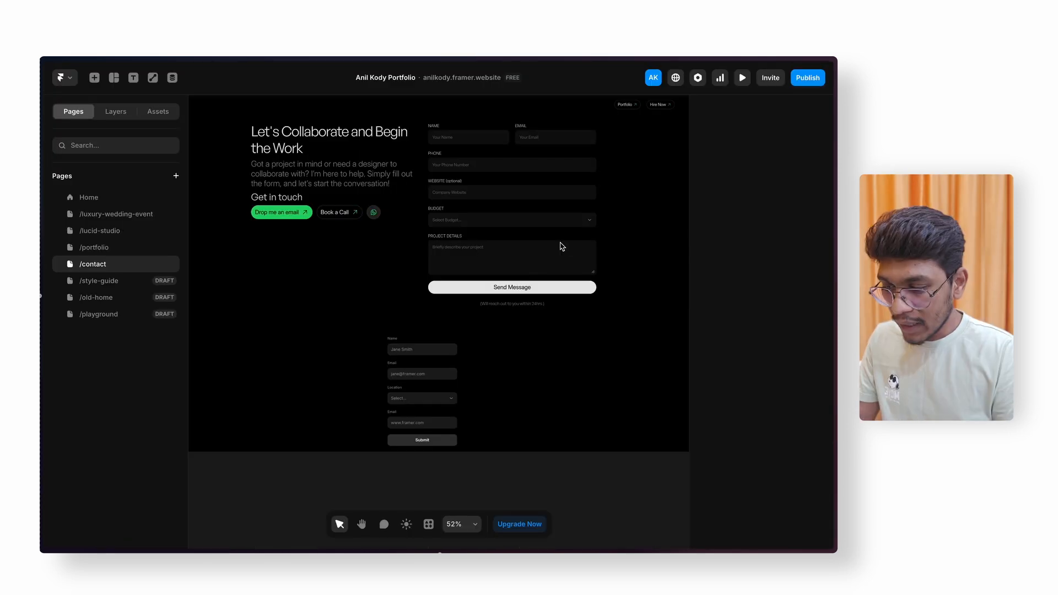
scroll(430, 340, "up", 3)
scroll(431, 340, "up", 4)
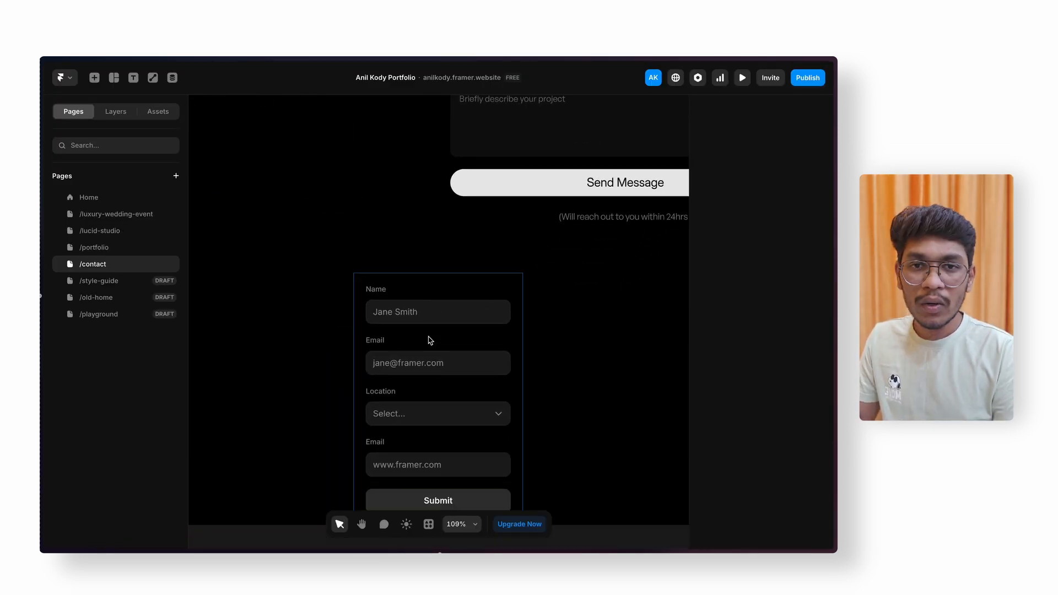
scroll(431, 340, "up", 5)
scroll(431, 340, "right", 3)
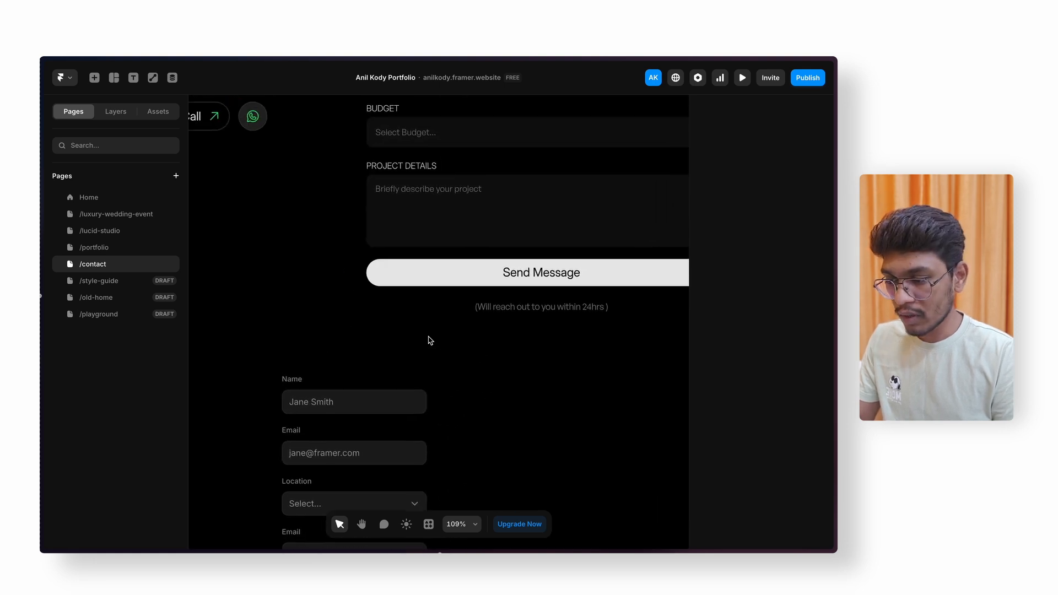
scroll(430, 340, "down", 4)
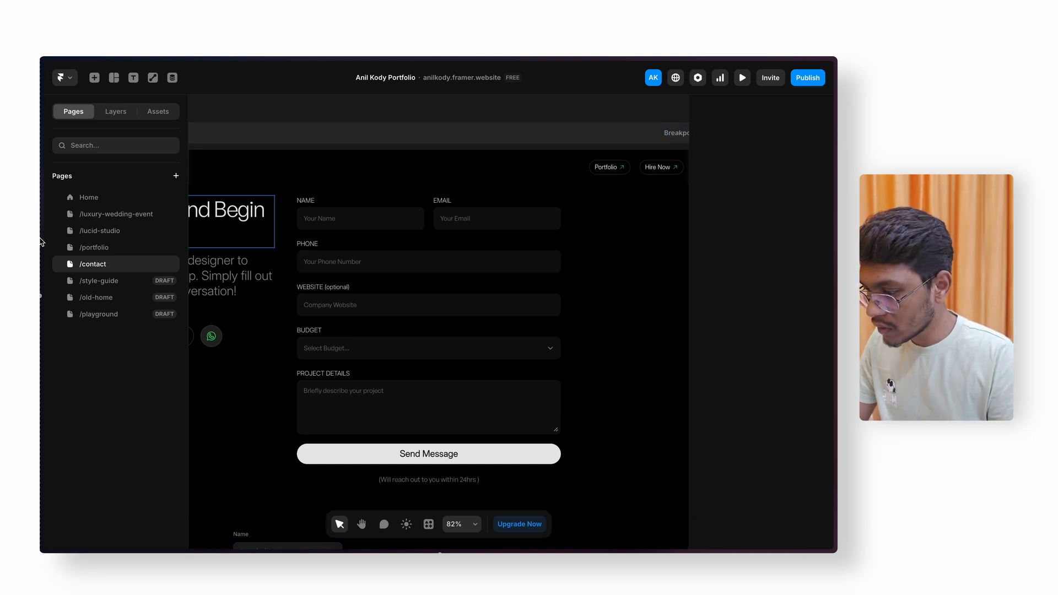
mouse_move(41, 242)
left_click(93, 292)
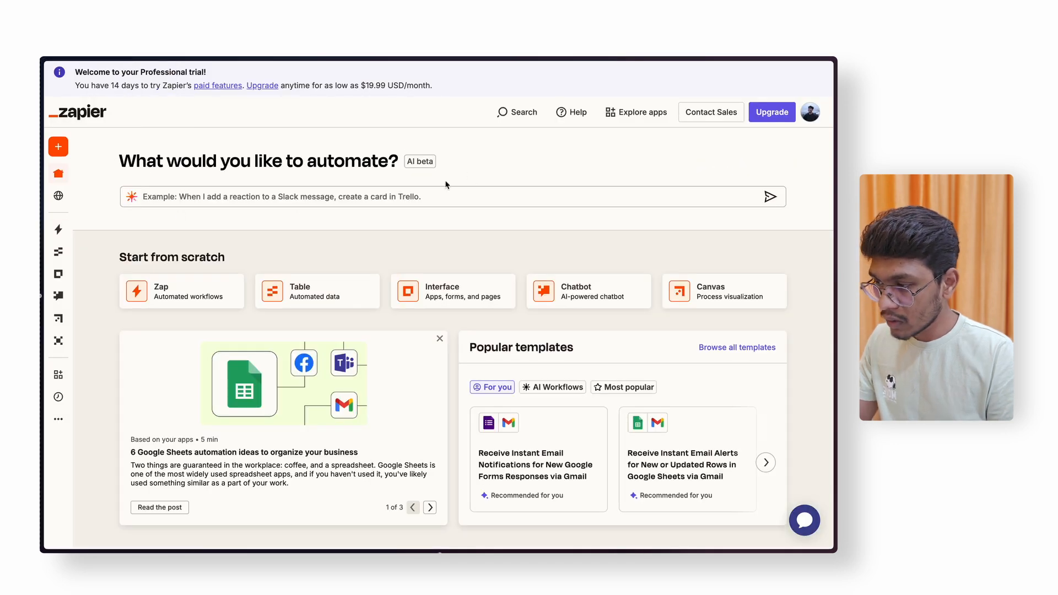
- Create a new Zap from the sidebar's Create menu to get an Untitled Zap draft
mouse_move(83, 152)
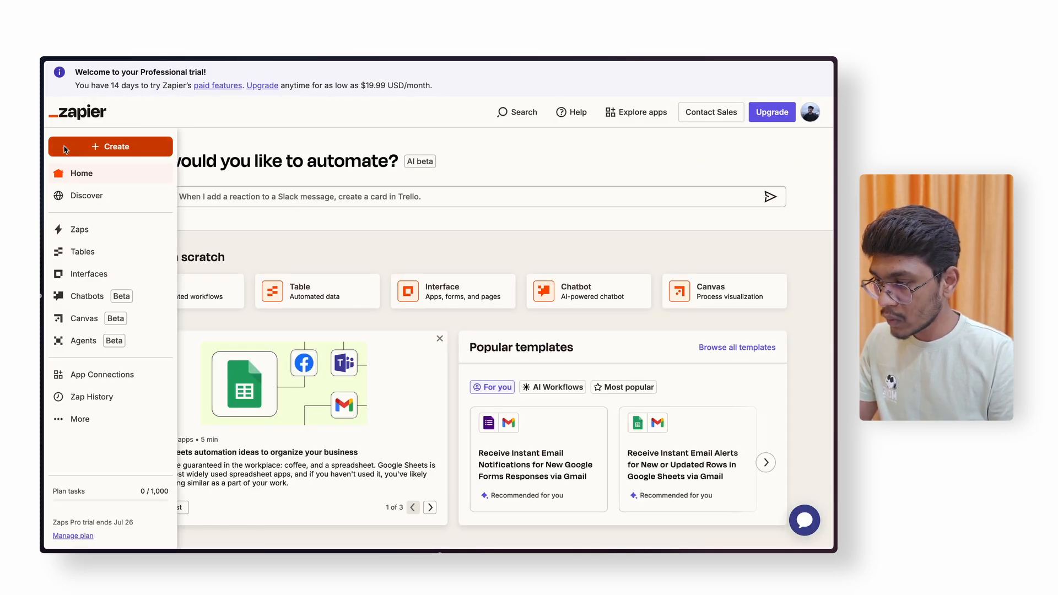
left_click(122, 150)
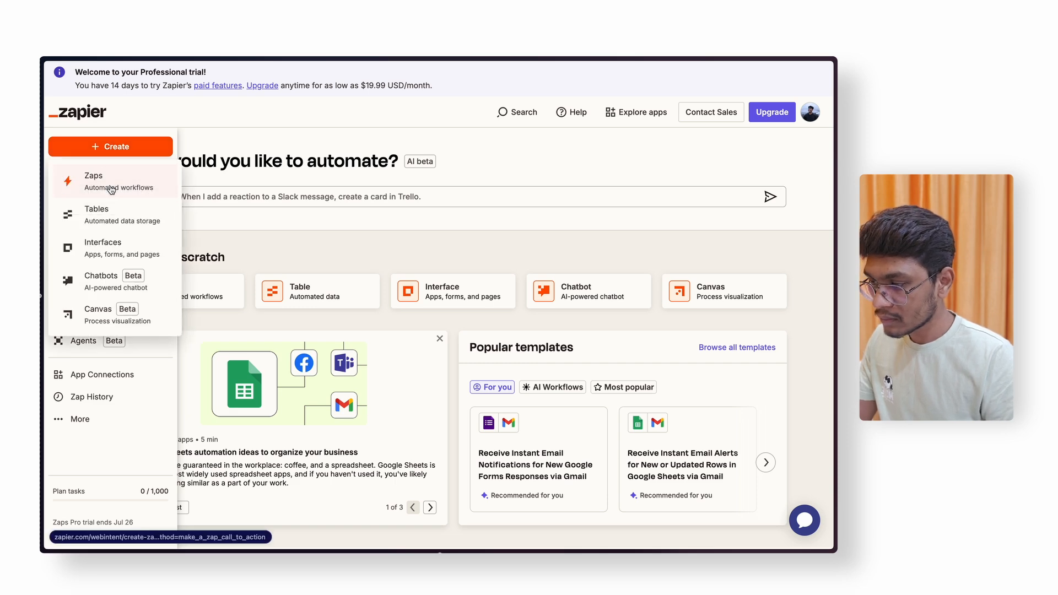
left_click(112, 190)
scroll(532, 325, "down", 1)
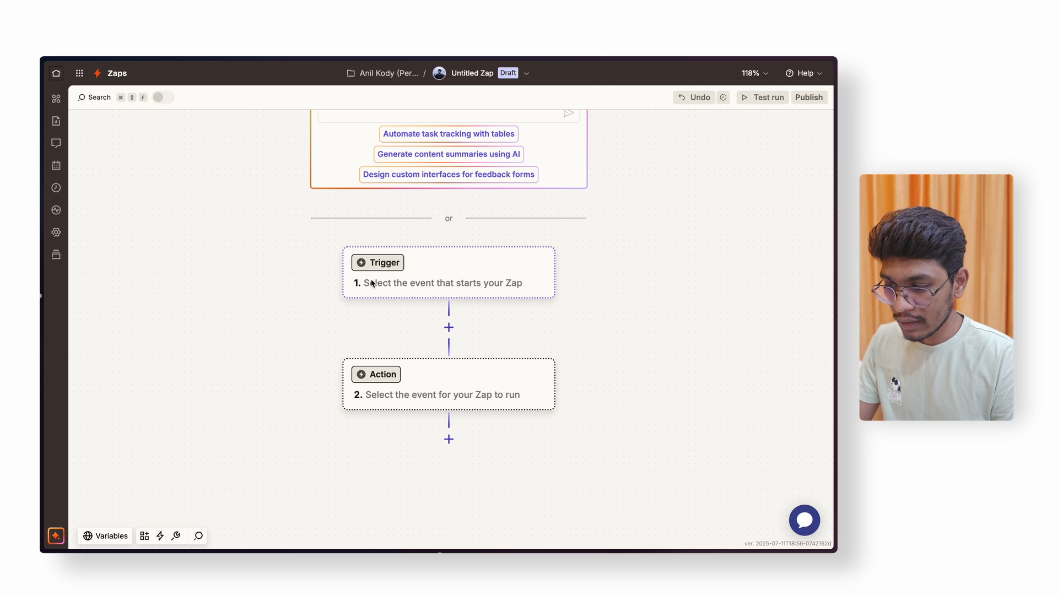
- Set the Zap trigger to Webhooks by Zapier with the Catch Hook event
left_click(410, 280)
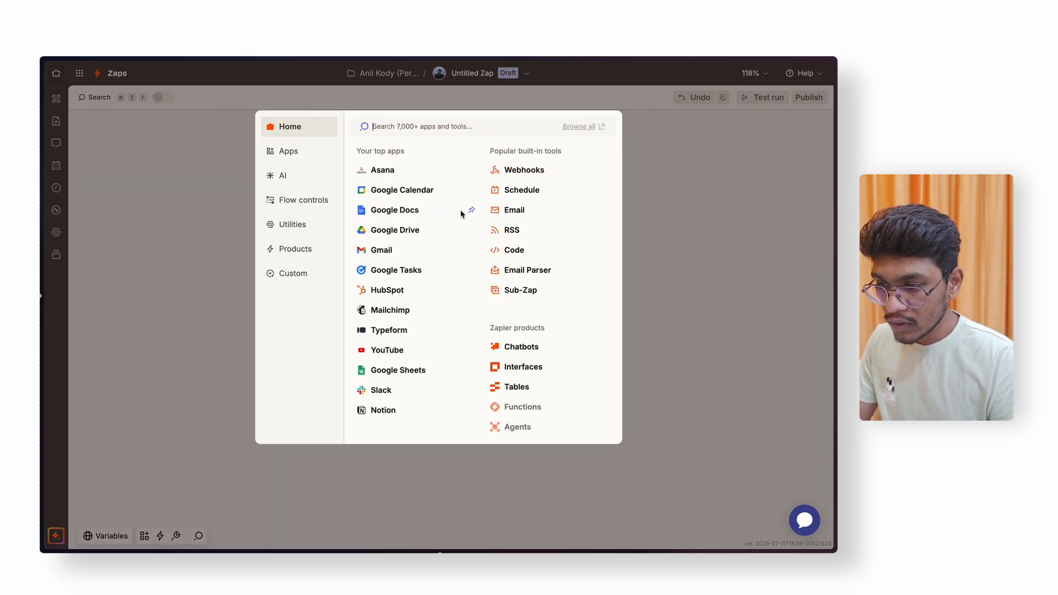
left_click(524, 171)
left_click(627, 247)
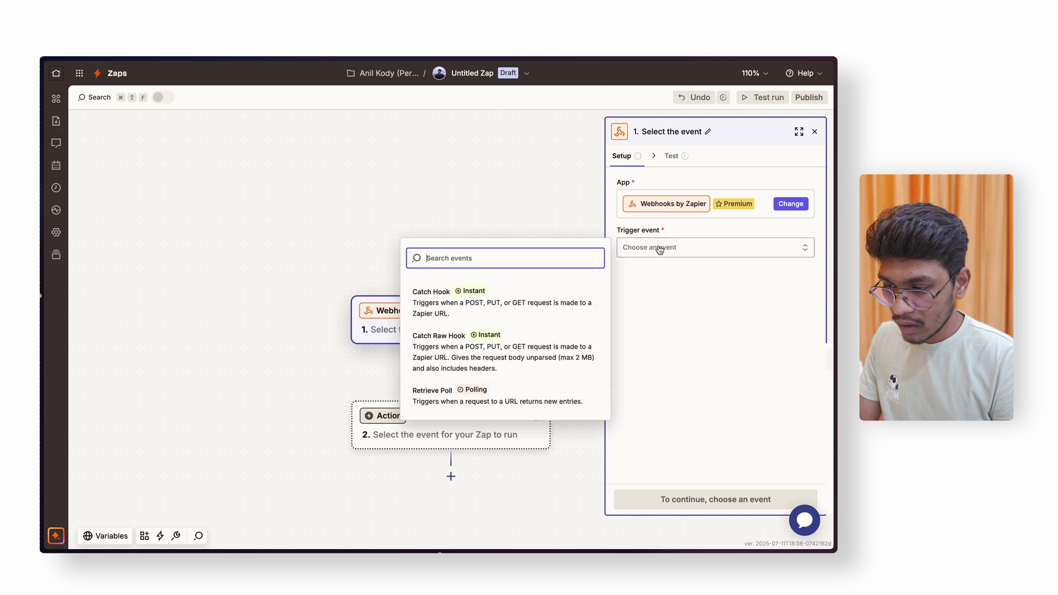
left_click(444, 307)
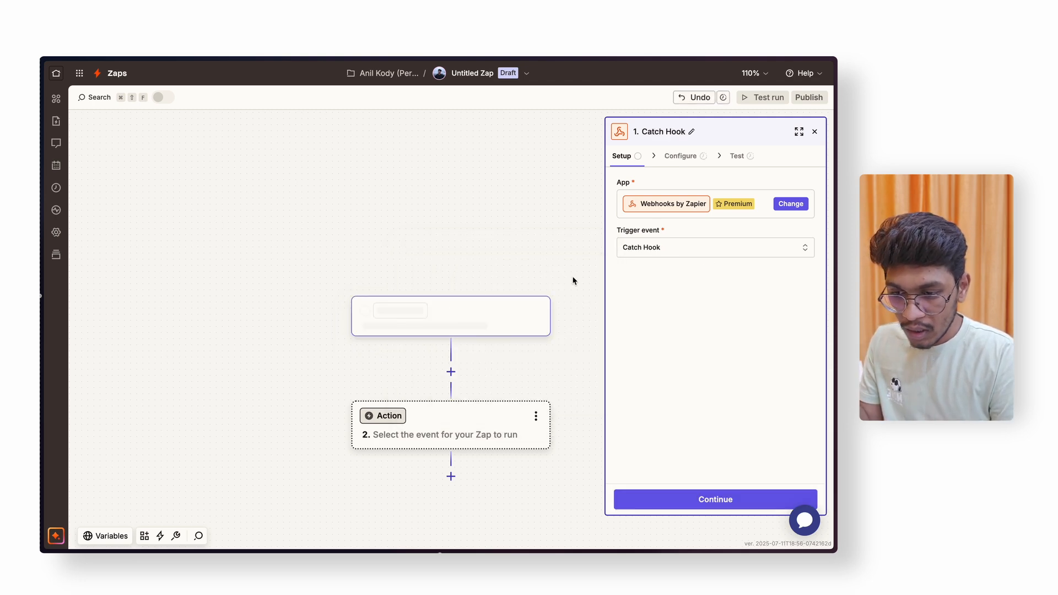
- Continue through to the test stage and copy the generated webhook URL
left_click(715, 503)
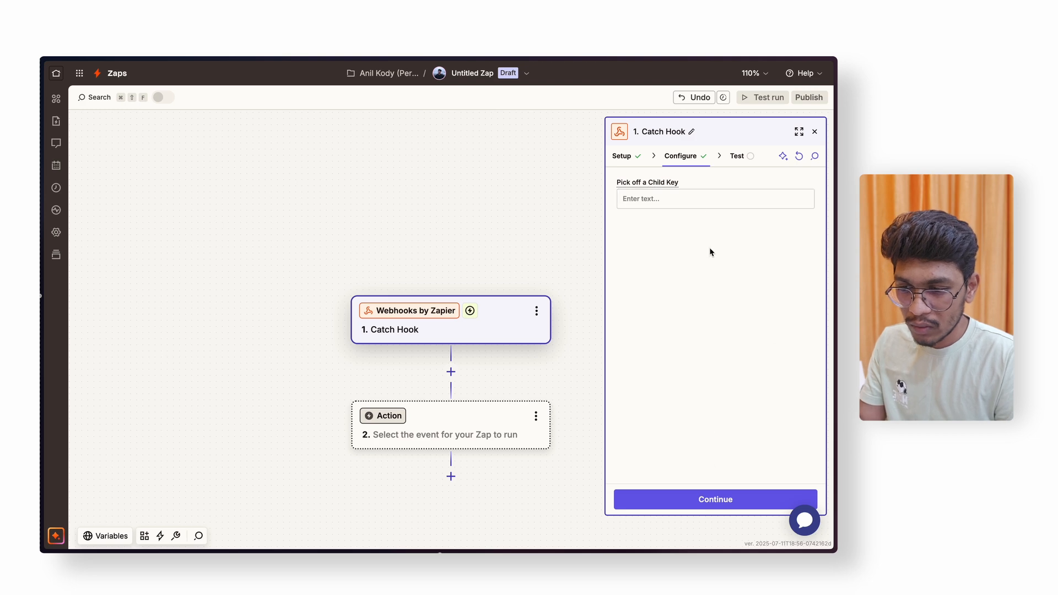
left_click(705, 500)
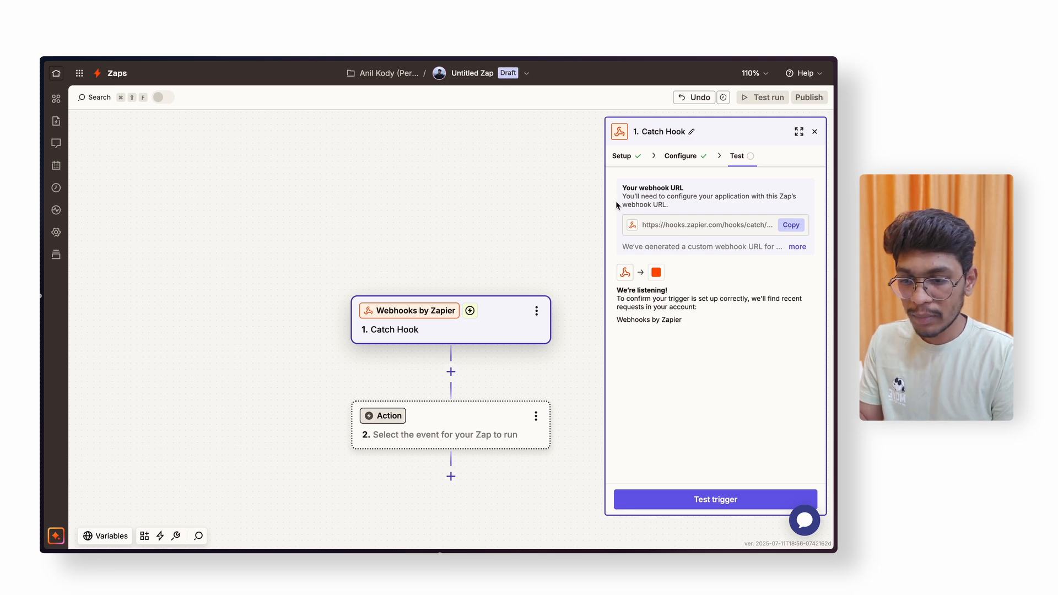
left_click(784, 227)
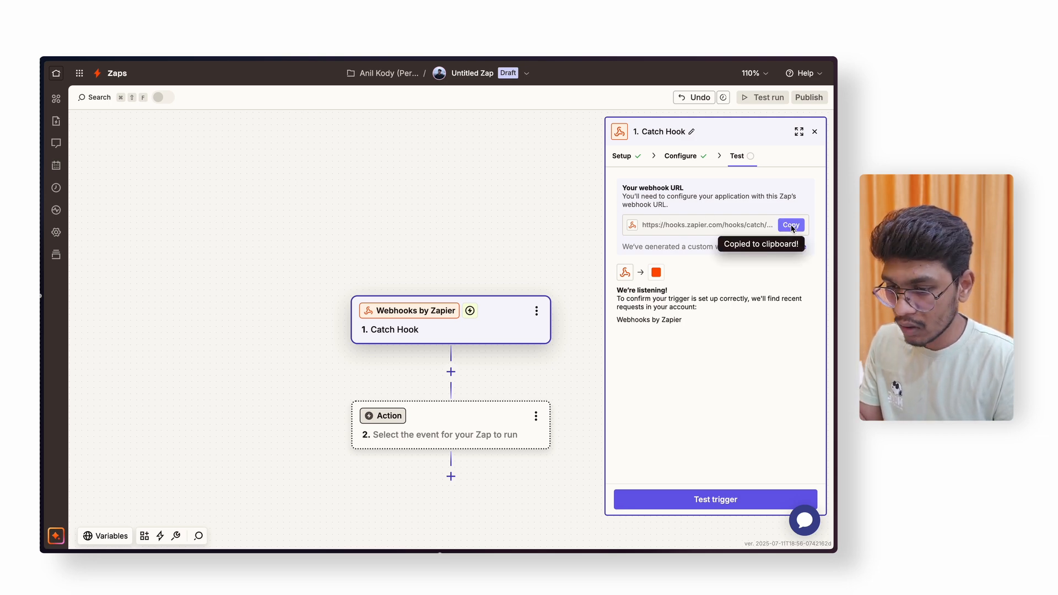
- Back in Framer, select the contact form and remove its old webhook destination
mouse_move(96, 238)
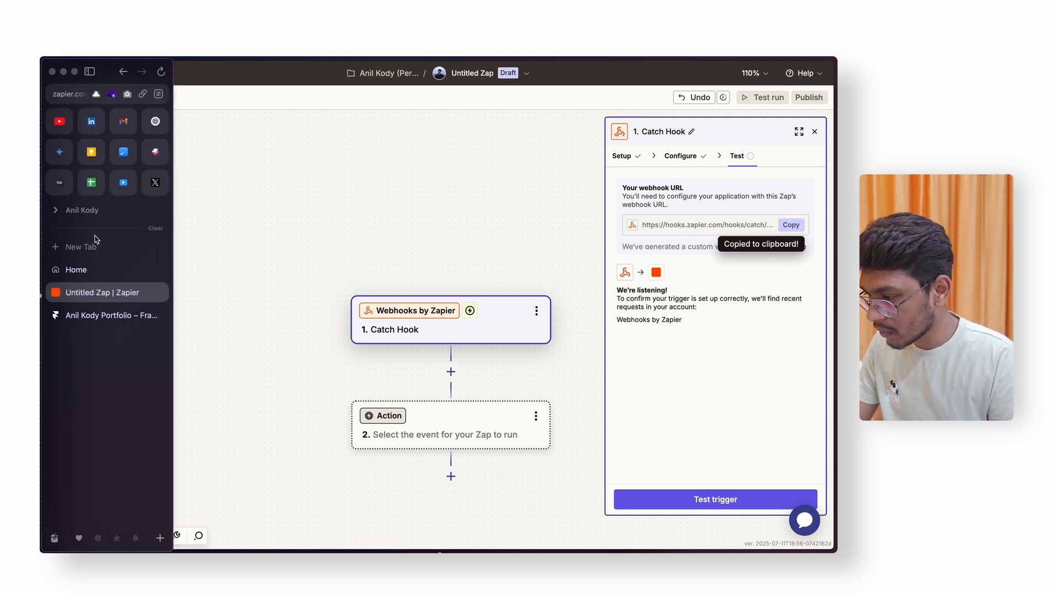
left_click(97, 316)
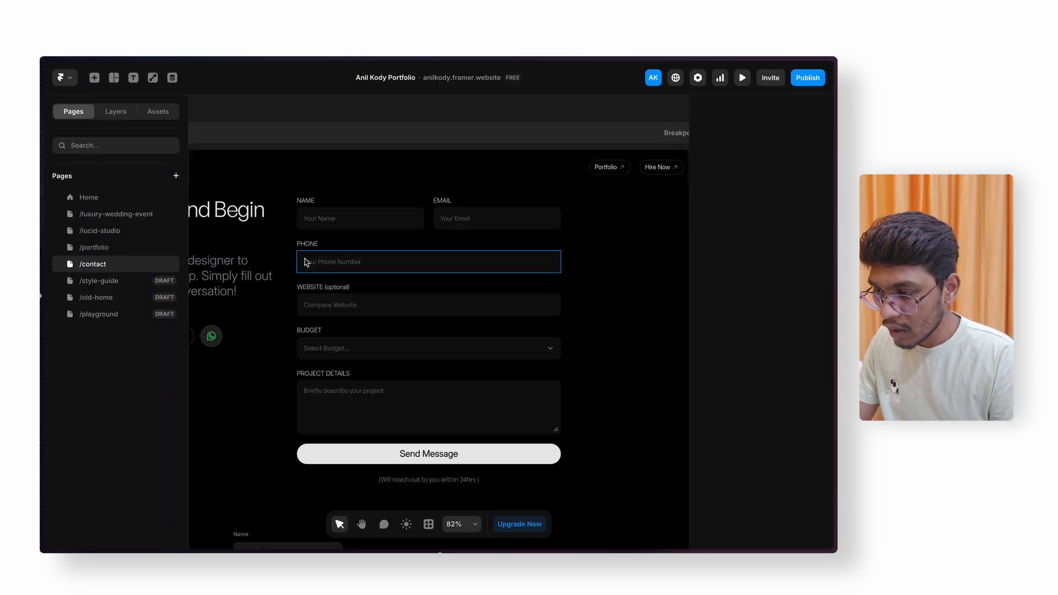
left_click(325, 240)
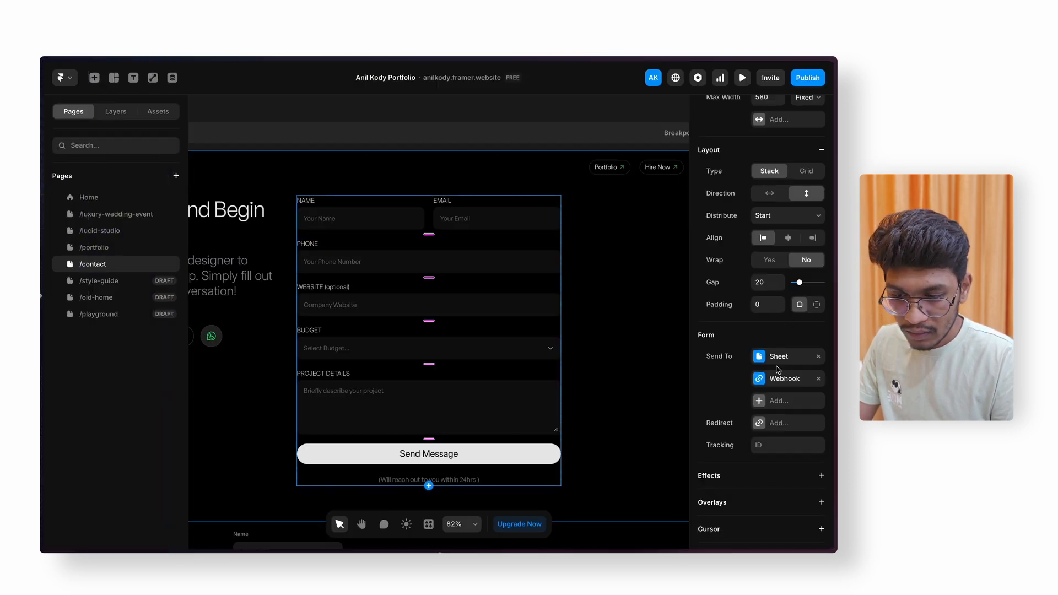
left_click(819, 379)
- Add a Webhook destination and paste the Zapier hooks URL as its API address
left_click(763, 383)
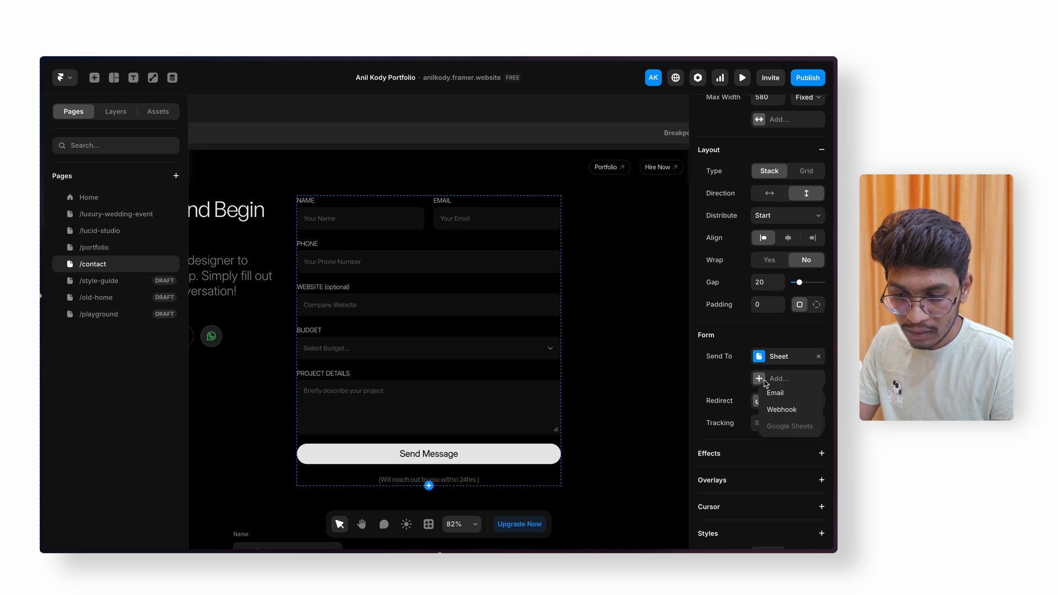
left_click(785, 410)
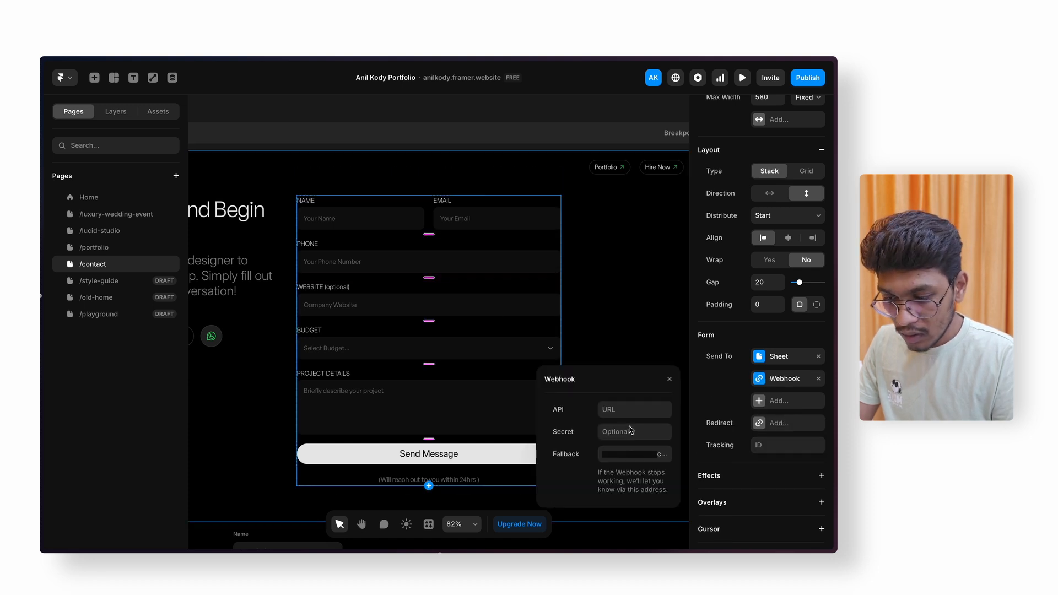
left_click(616, 413)
key("ctrl+v")
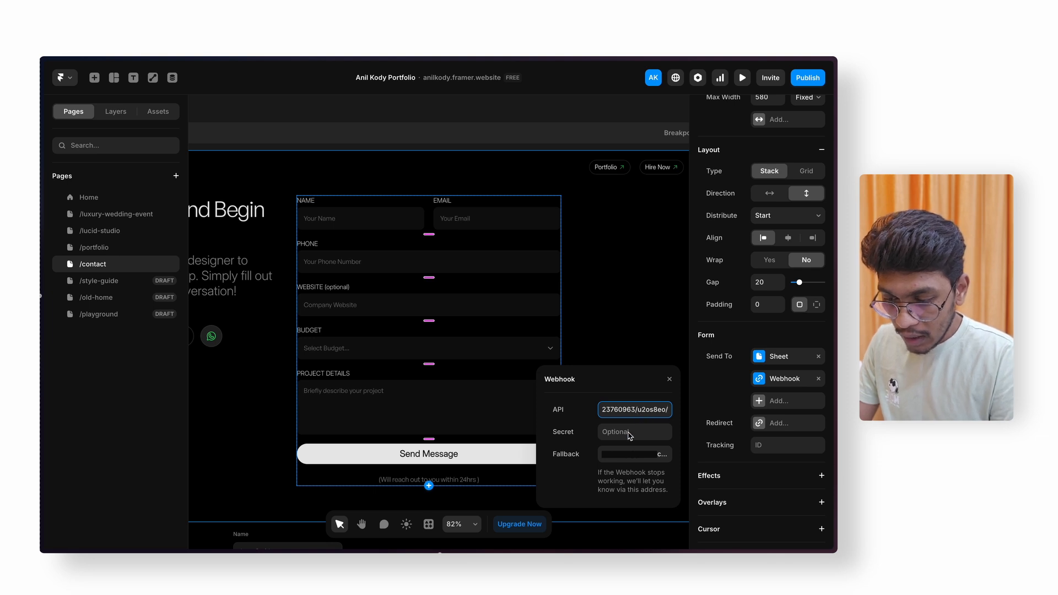
left_click(626, 460)
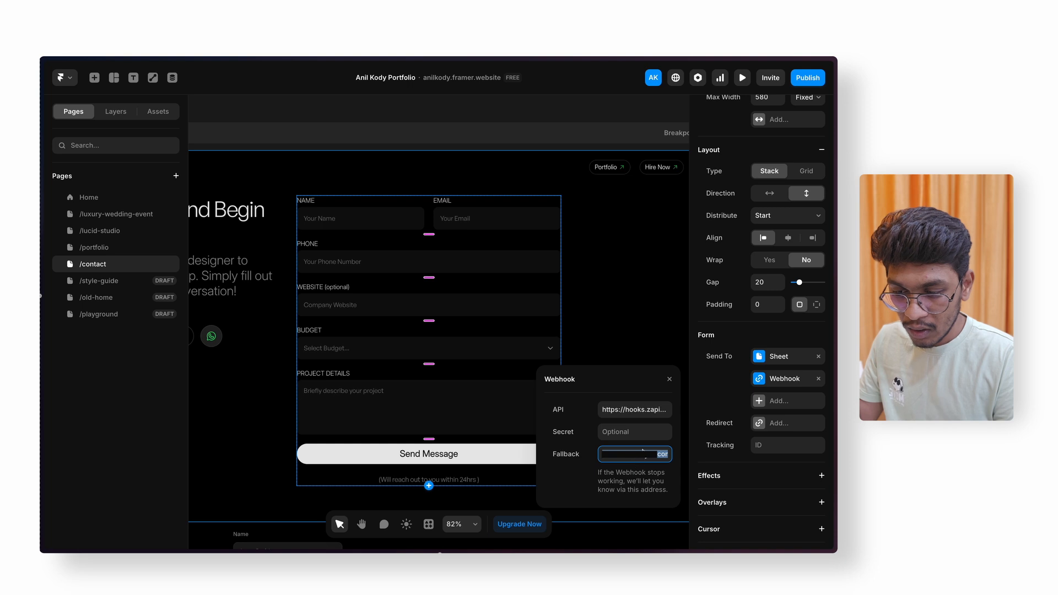
- Preview the site, fill in the contact form fields and send the test enquiry
left_click(634, 331)
key("ctrl+p")
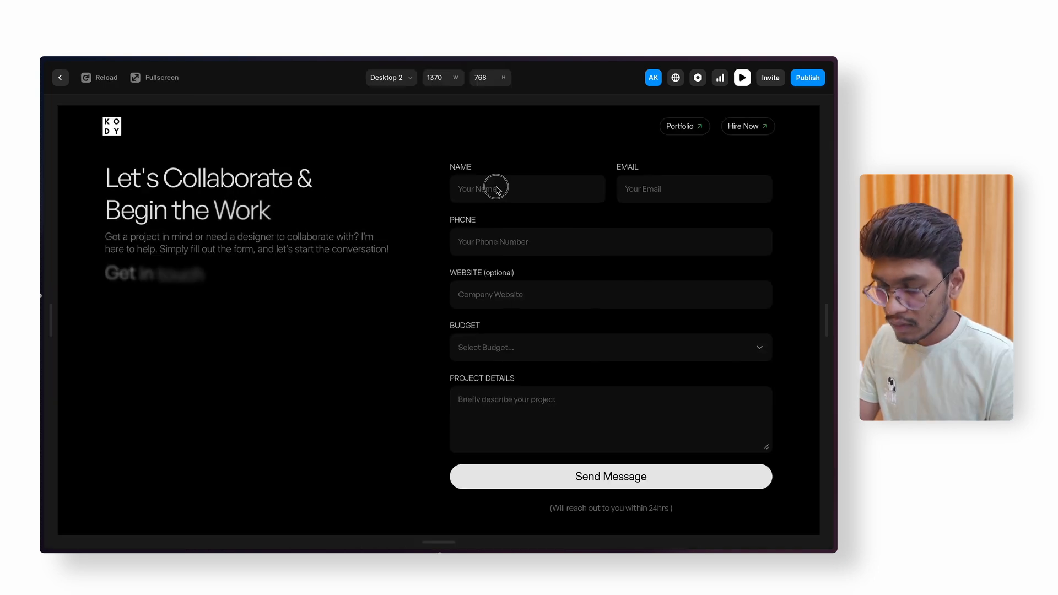
left_click(498, 189)
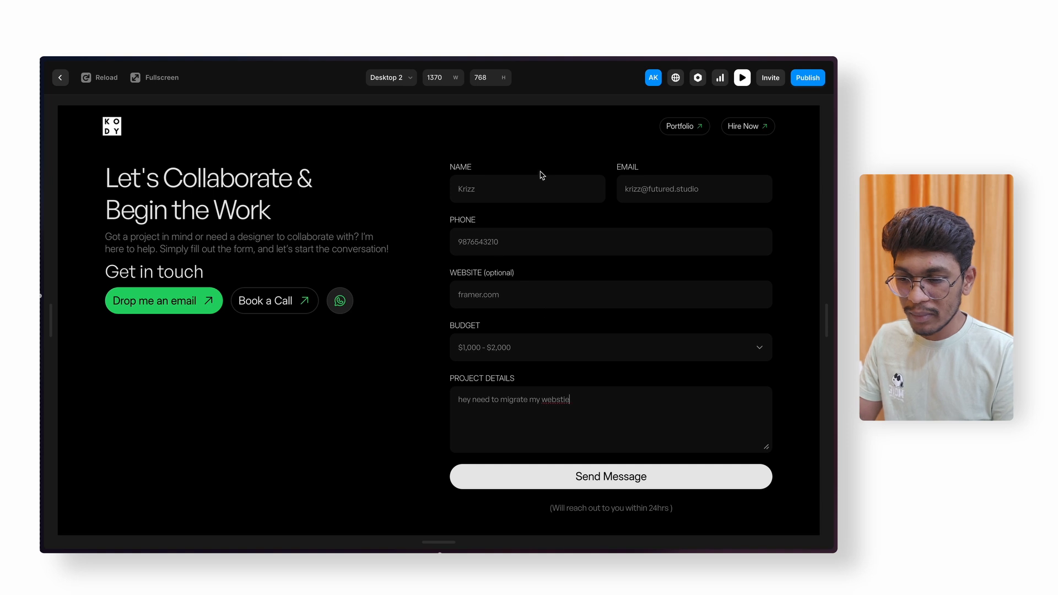
left_click(586, 475)
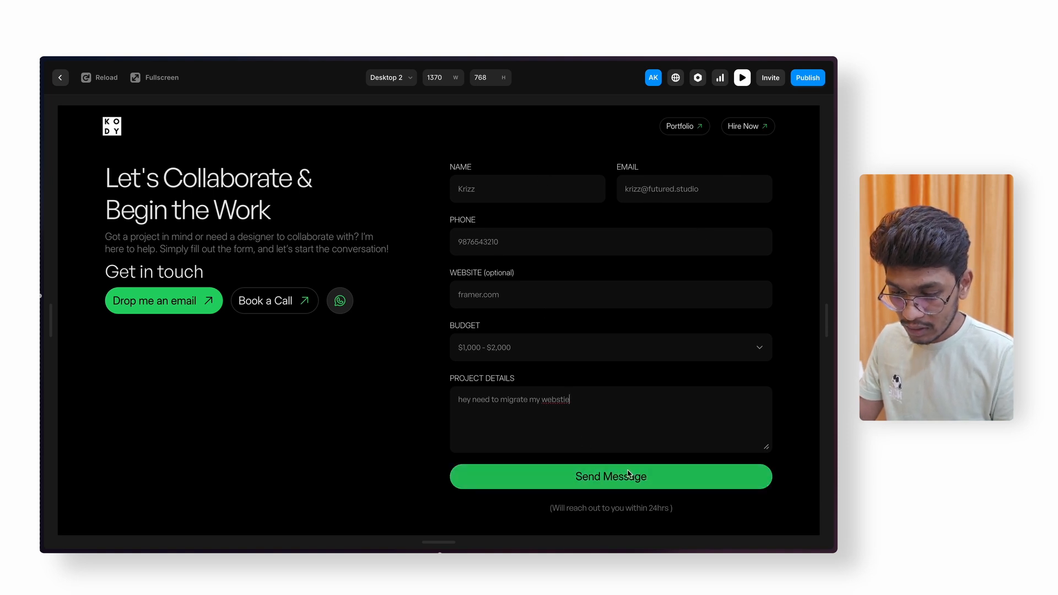
left_click(603, 483)
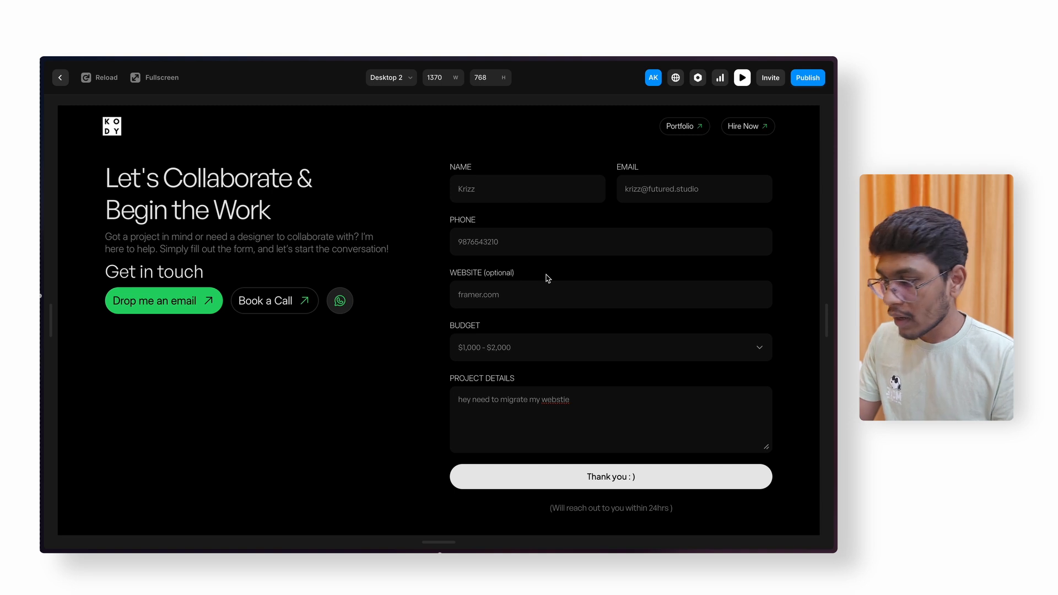
- Switch to the Notion home tab, then to the Zapier zap editor
mouse_move(40, 274)
left_click(87, 274)
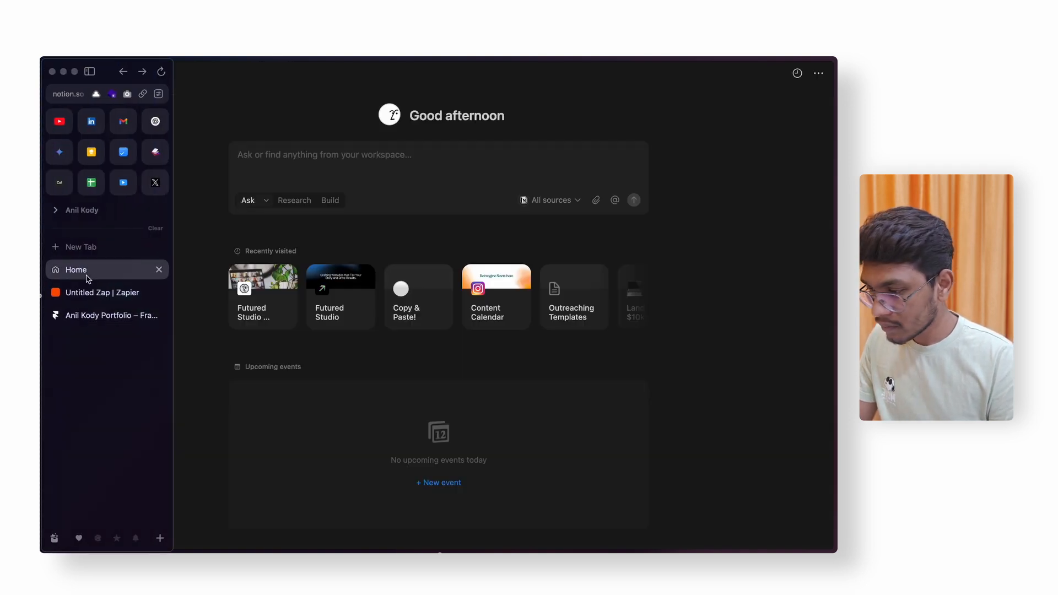
left_click(88, 293)
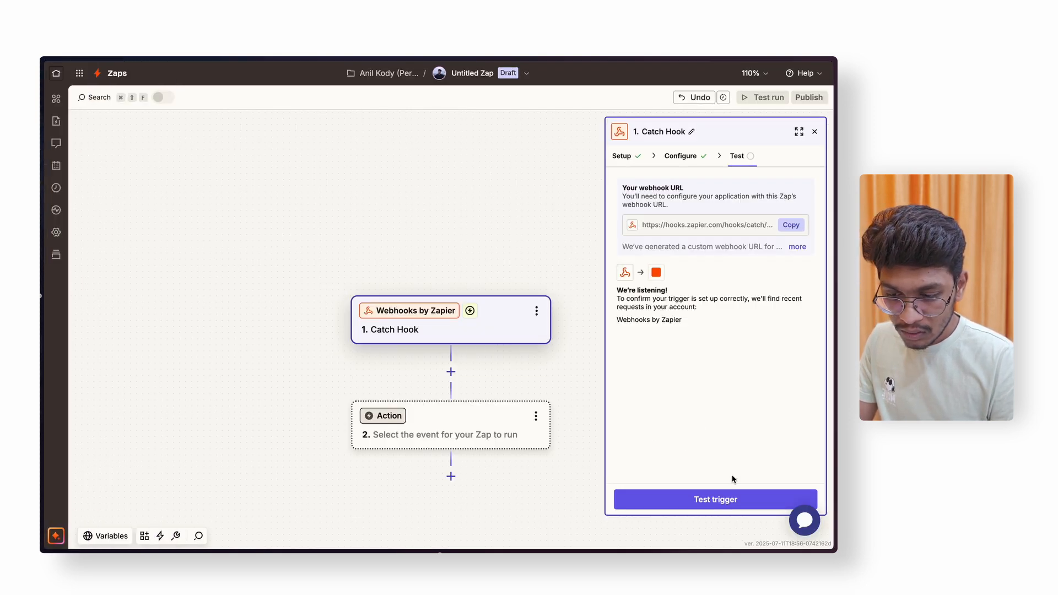
- Test the Catch Hook trigger, review request A's fields, and continue with that record
left_click(726, 501)
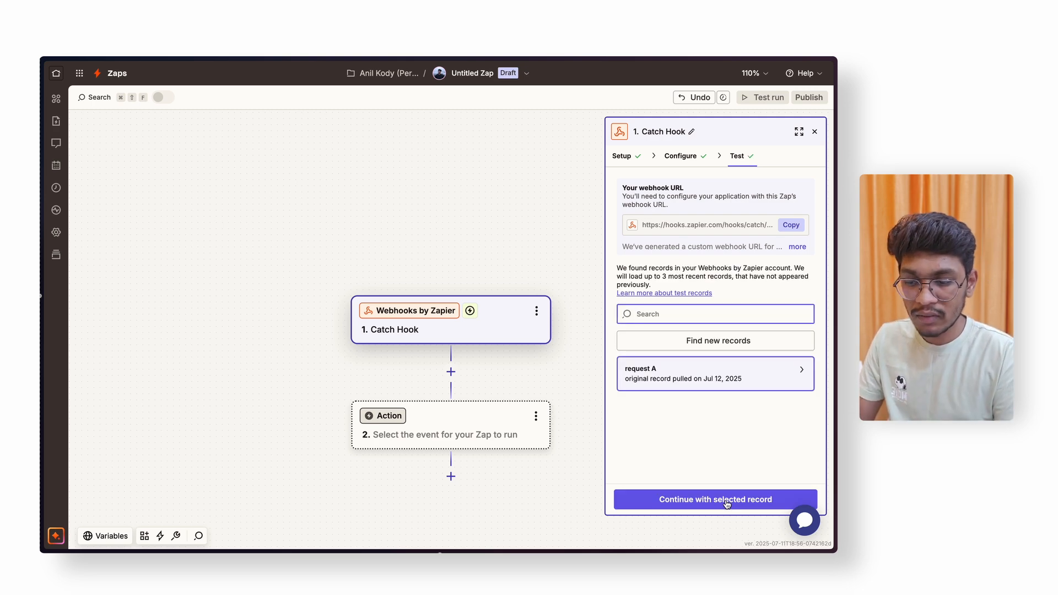
left_click(679, 385)
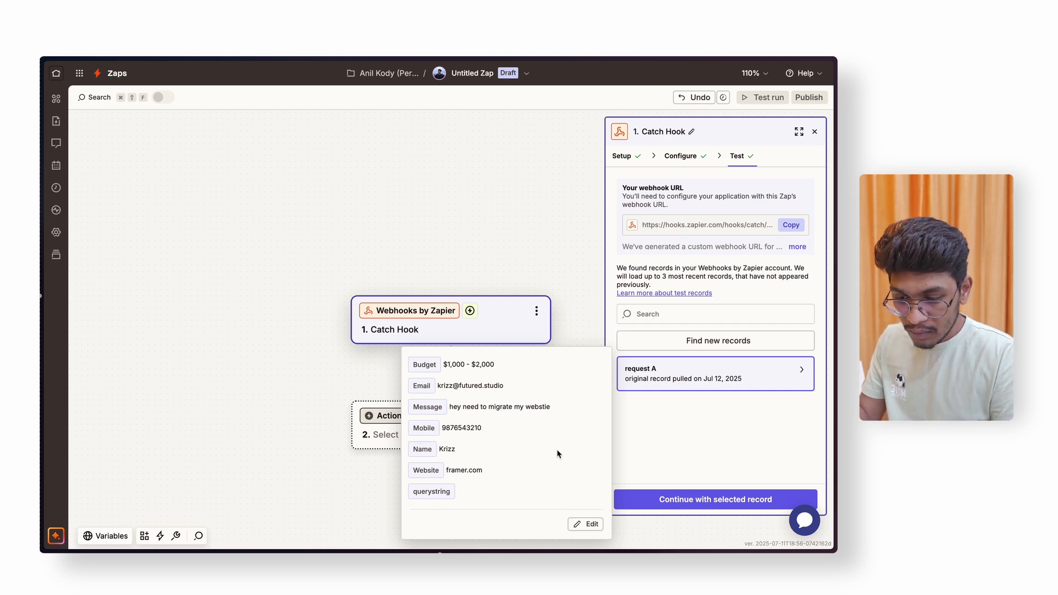
left_click(697, 501)
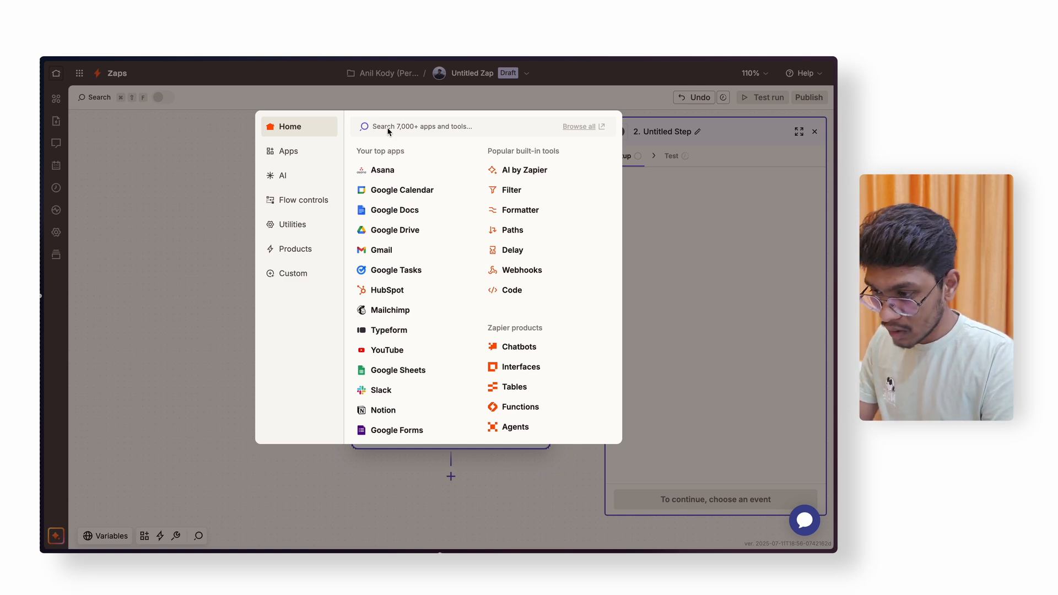
- Search 'no' to pick Notion as the action app with Create Database Item event
type("notion")
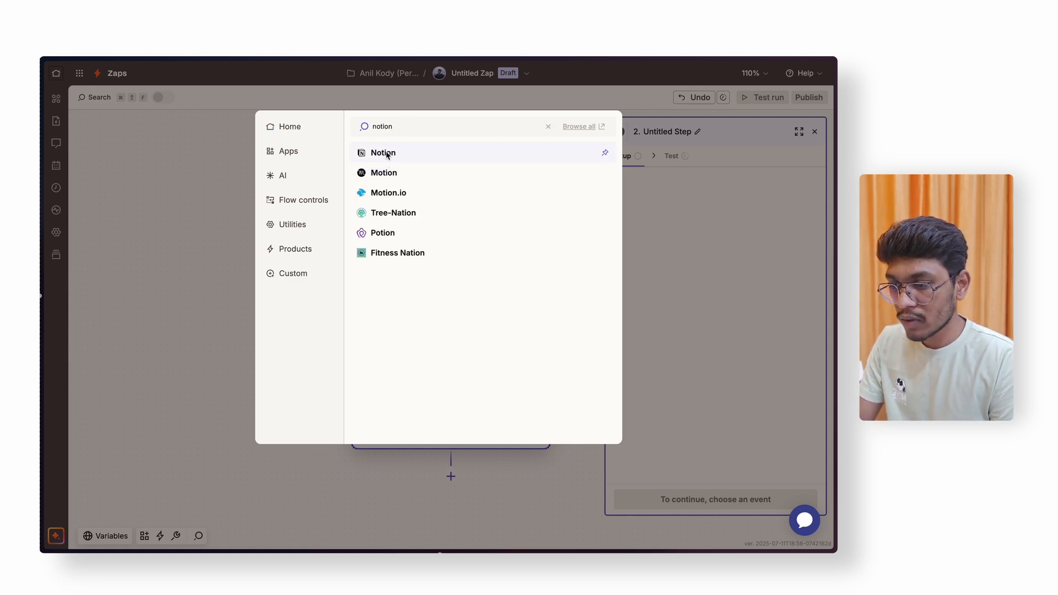
left_click(387, 156)
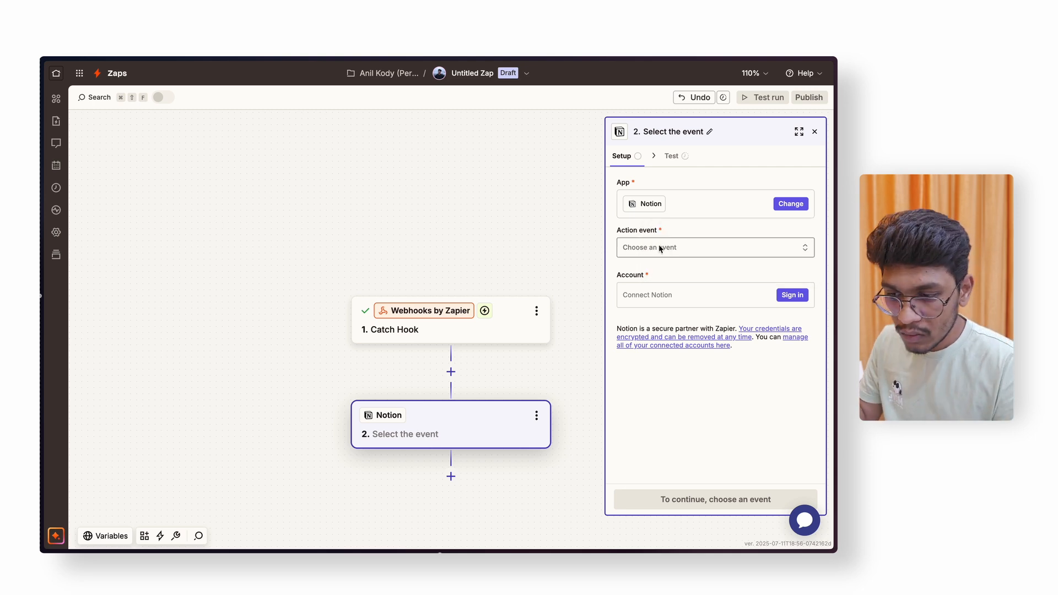
left_click(661, 248)
scroll(491, 397, "down", 2)
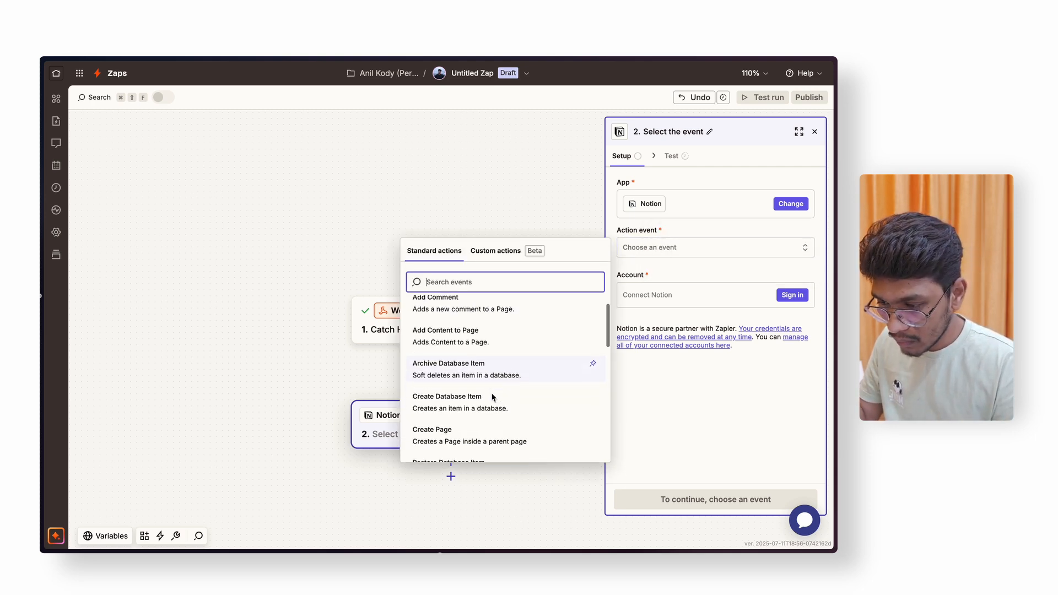
left_click(464, 411)
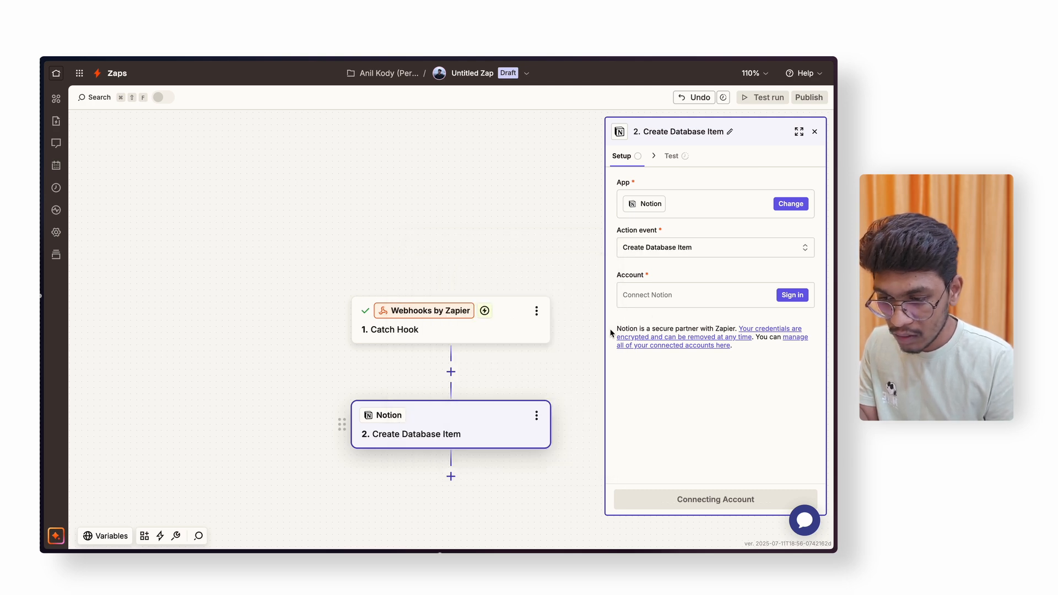
- Sign in to Notion from the Account field, then switch to the Notion home tab
left_click(659, 295)
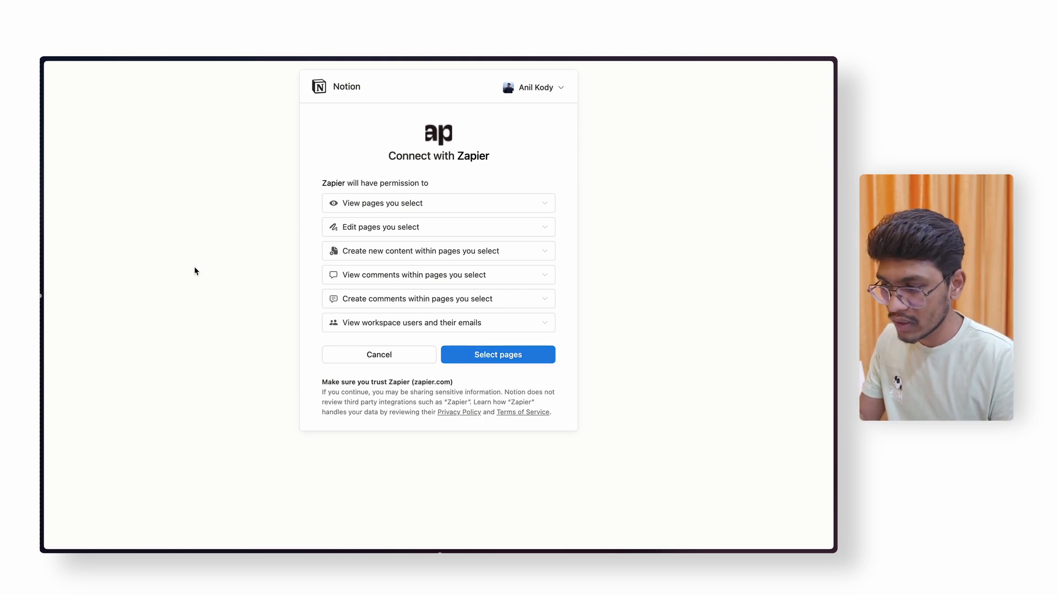
mouse_move(44, 278)
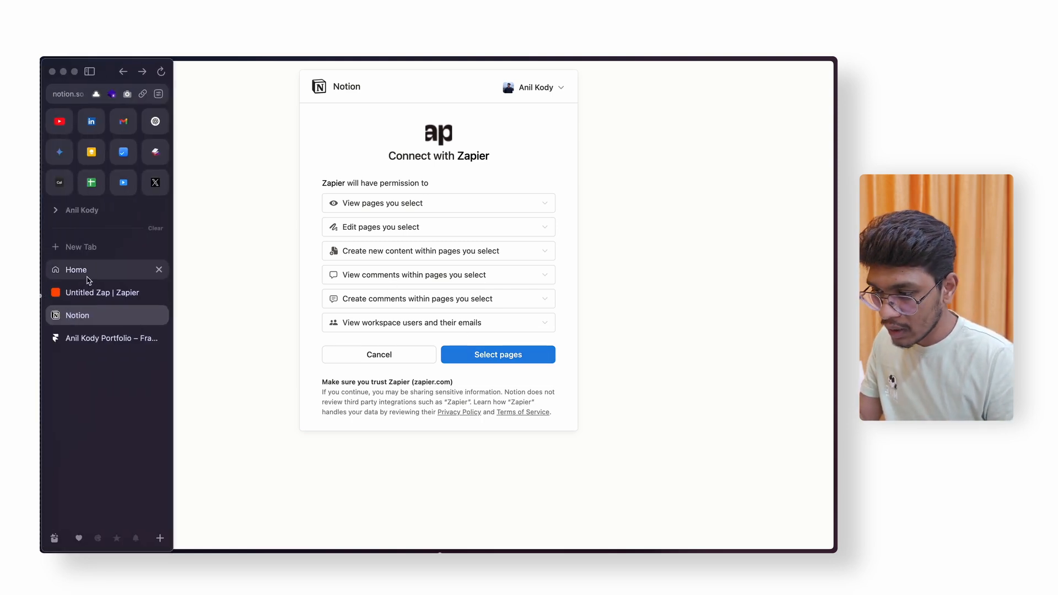
left_click(83, 271)
- Create a new private Notion page as an empty database table
mouse_move(85, 106)
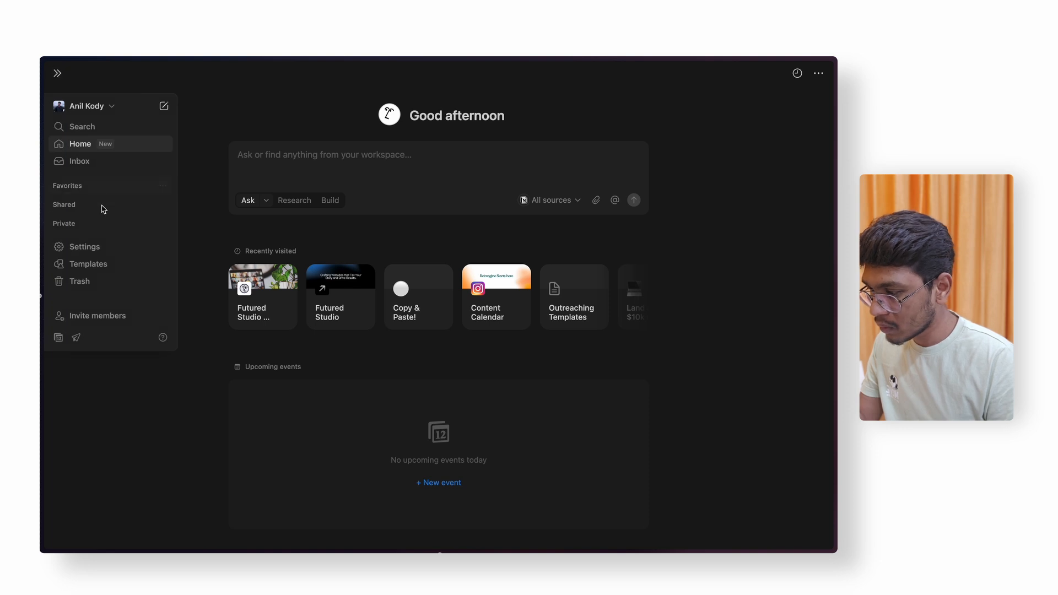
left_click(164, 224)
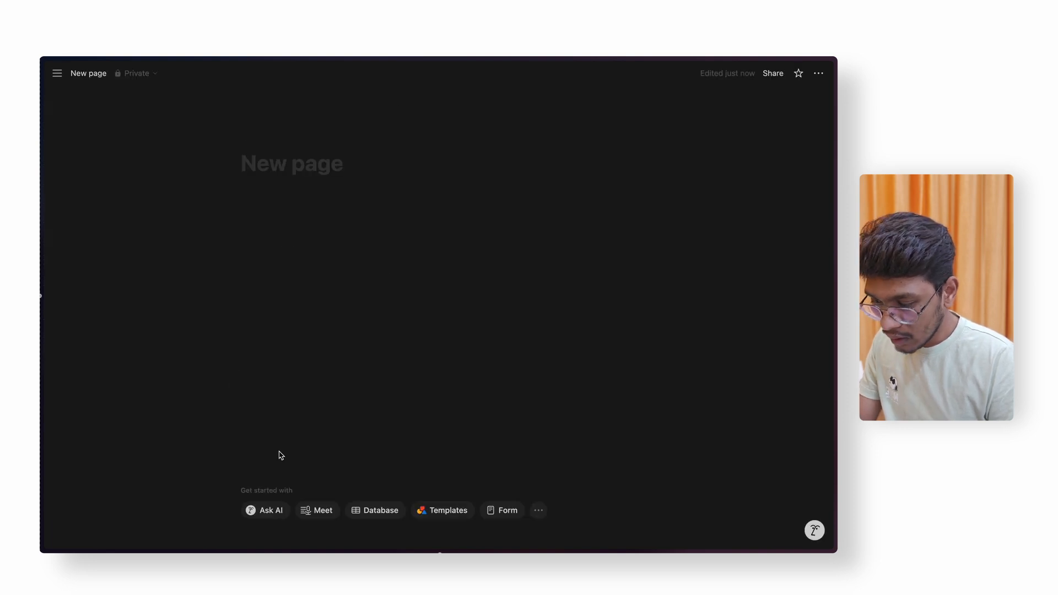
left_click(380, 511)
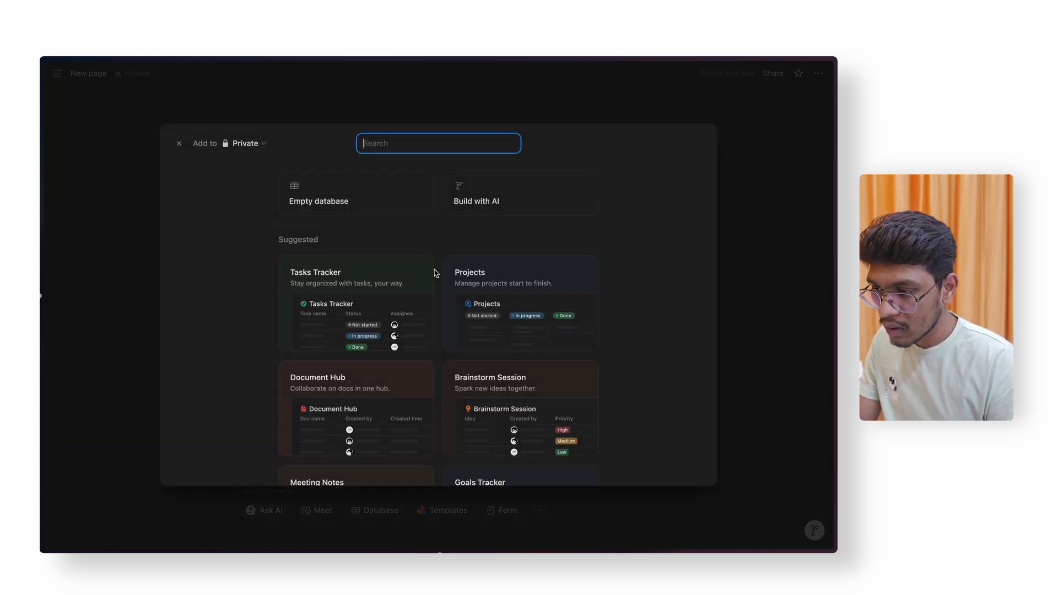
left_click(300, 198)
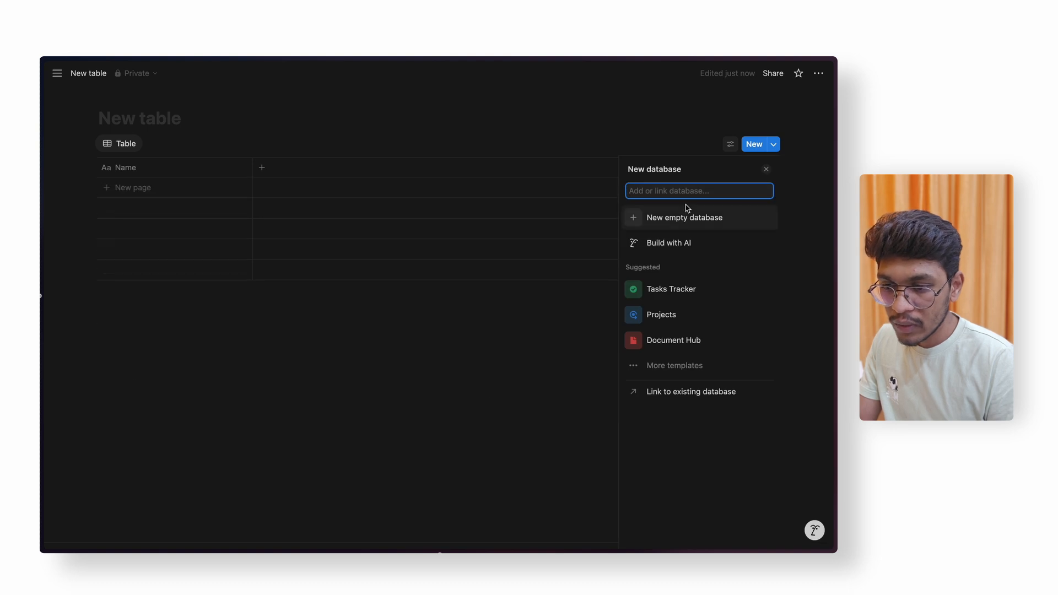
left_click(767, 170)
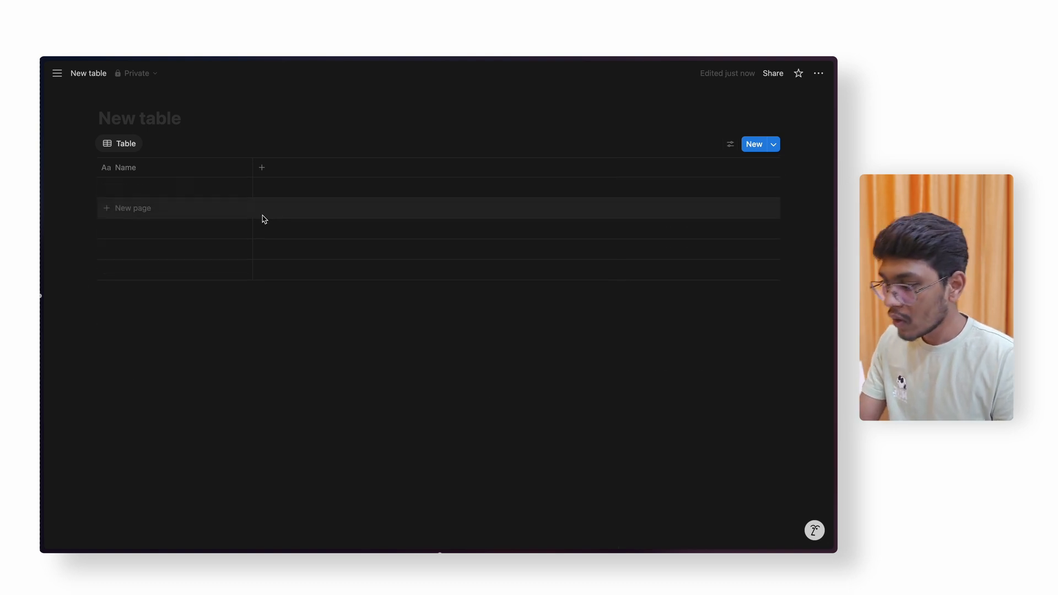
mouse_move(41, 369)
left_click(89, 315)
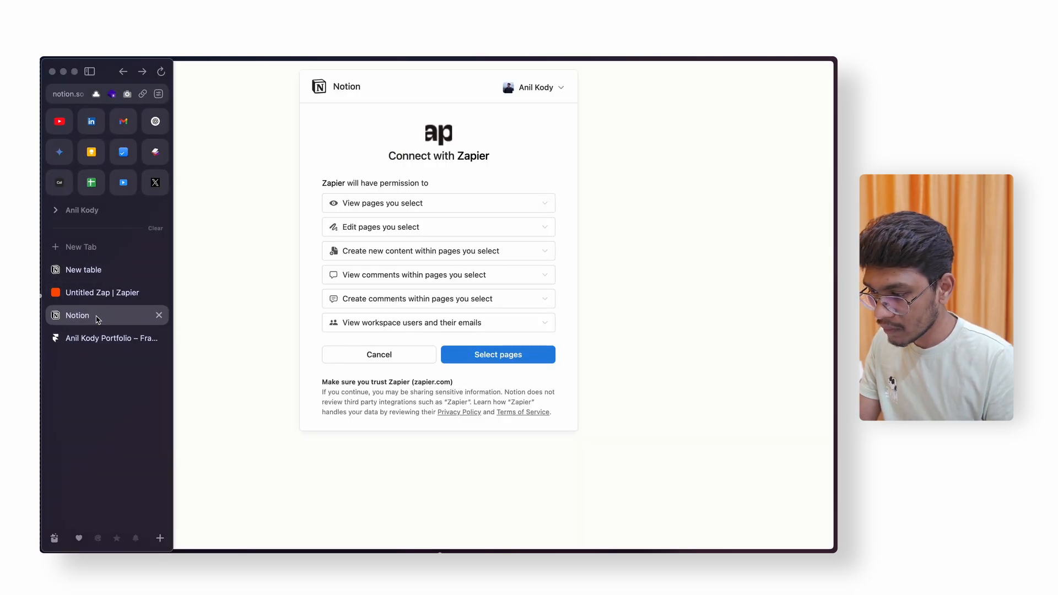
left_click(104, 337)
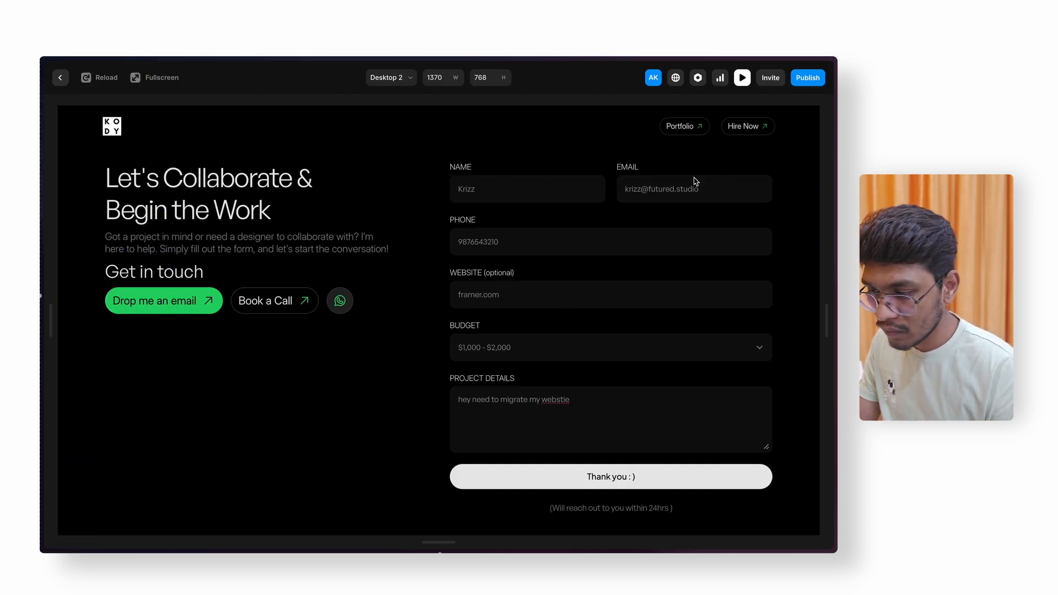
mouse_move(43, 433)
left_click(78, 267)
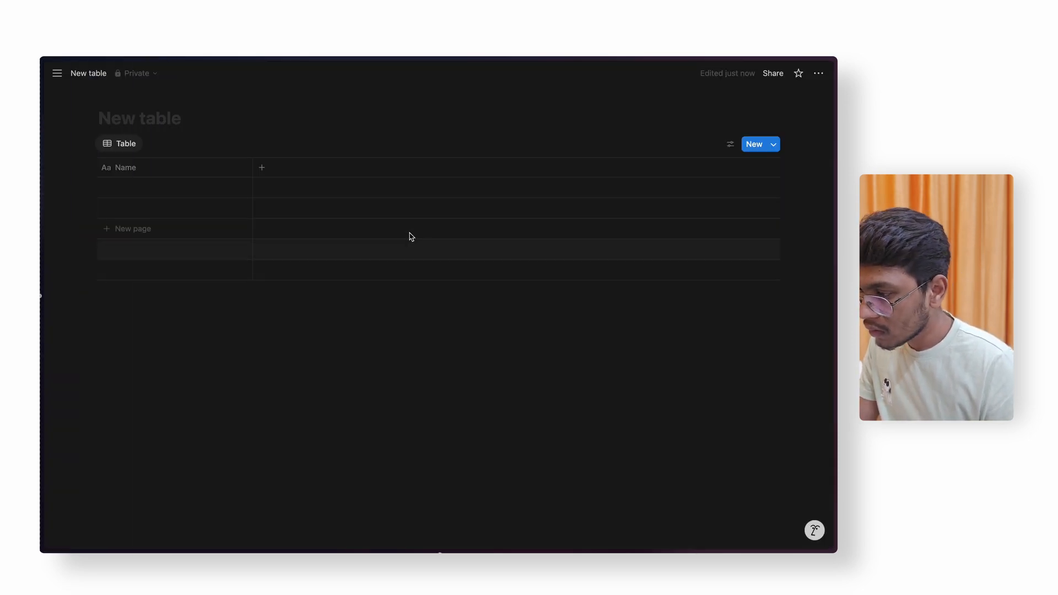
- Add an email text column beside Name and start a phone column
left_click(142, 169)
left_click(263, 168)
type("email")
left_click(638, 323)
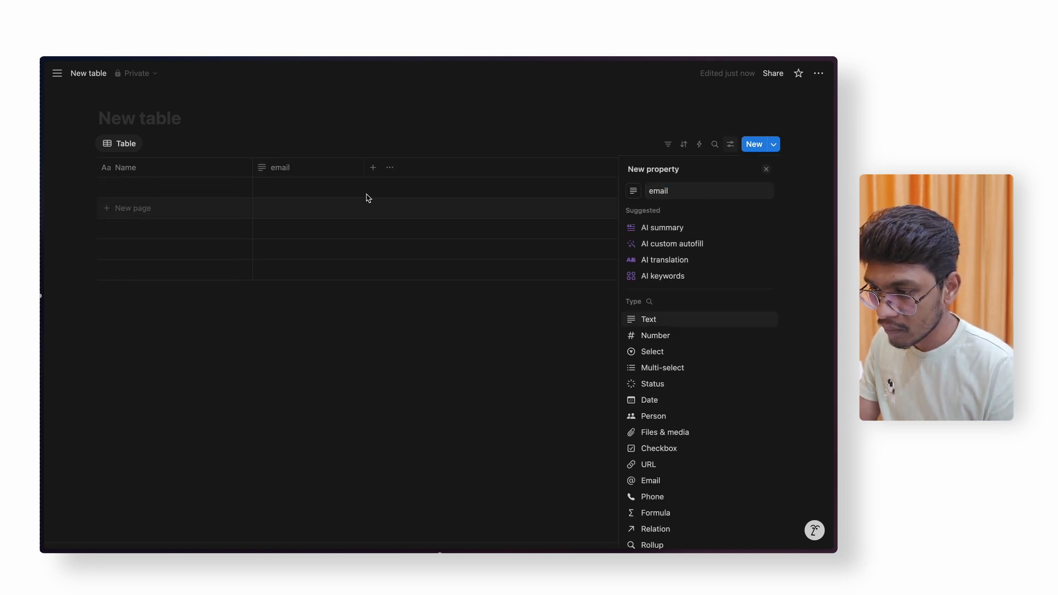
left_click(371, 168)
type("phone")
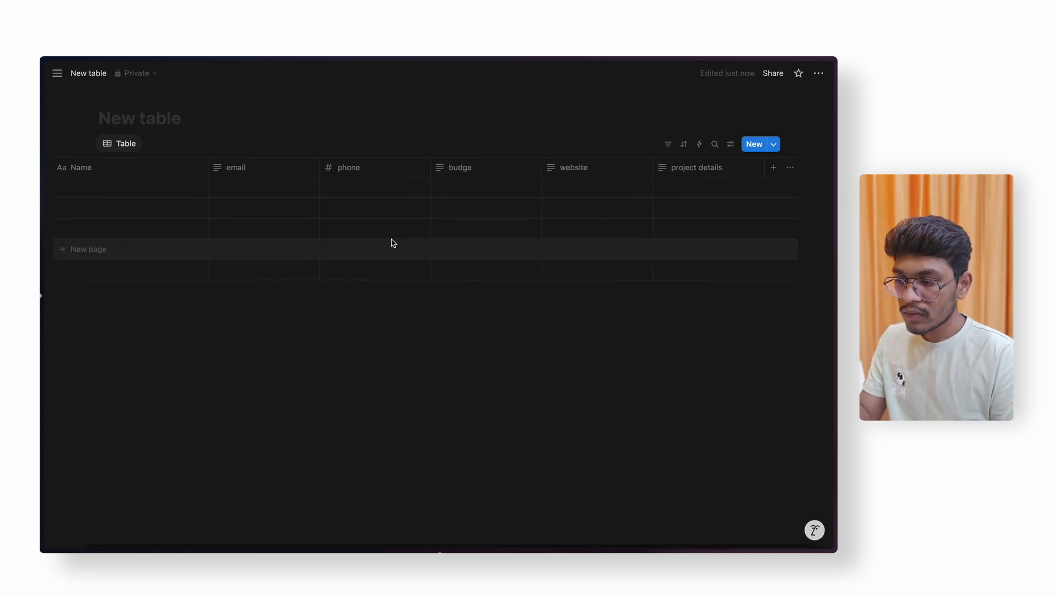
scroll(393, 243, "left", 3)
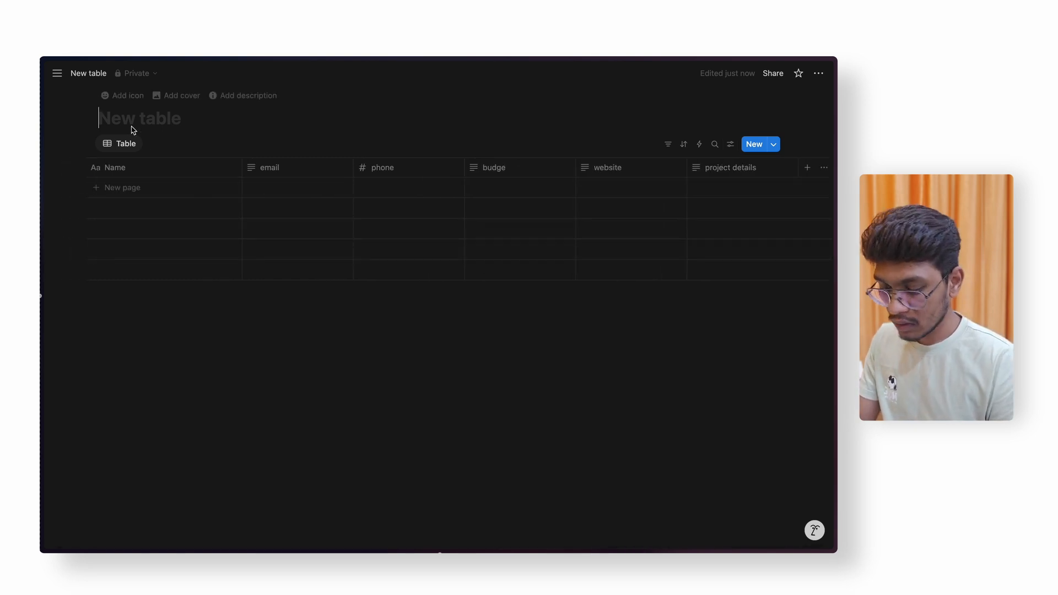
- Title the database 'Framer Form Leads'
type("Fr")
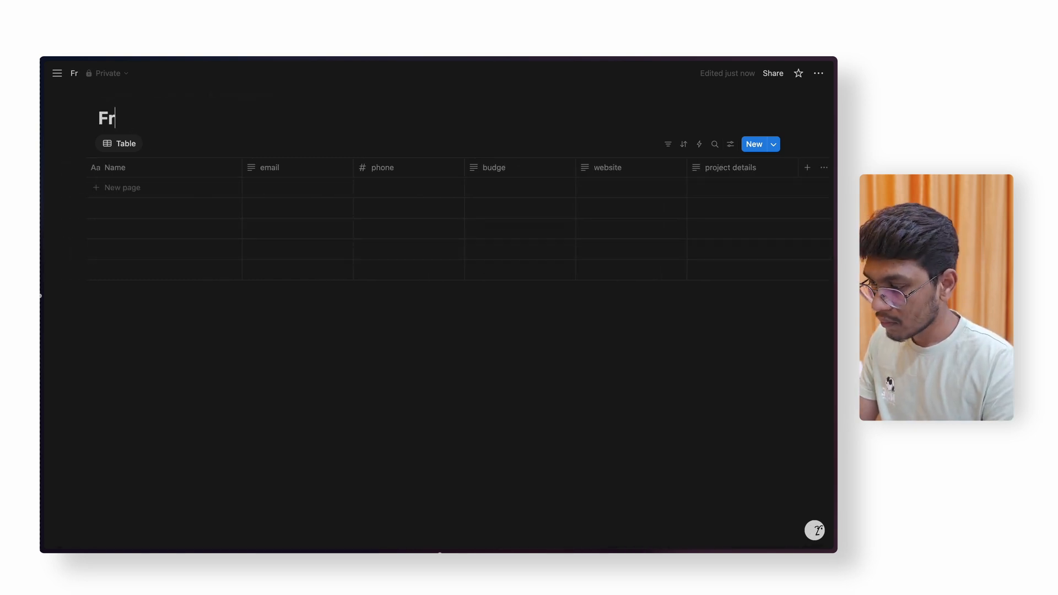
type("amer Form Leads")
mouse_move(126, 340)
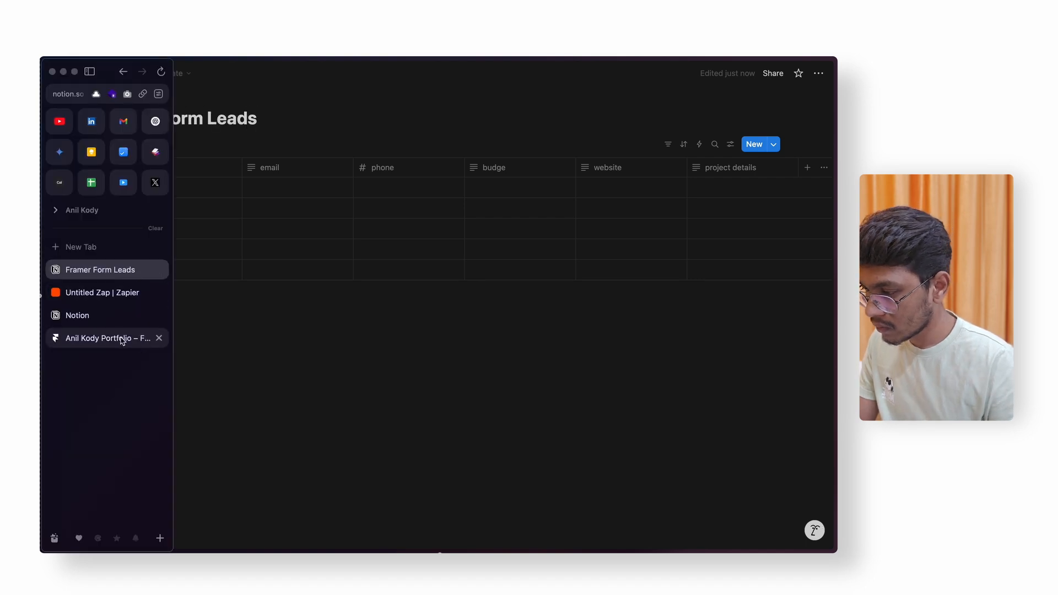
left_click(99, 297)
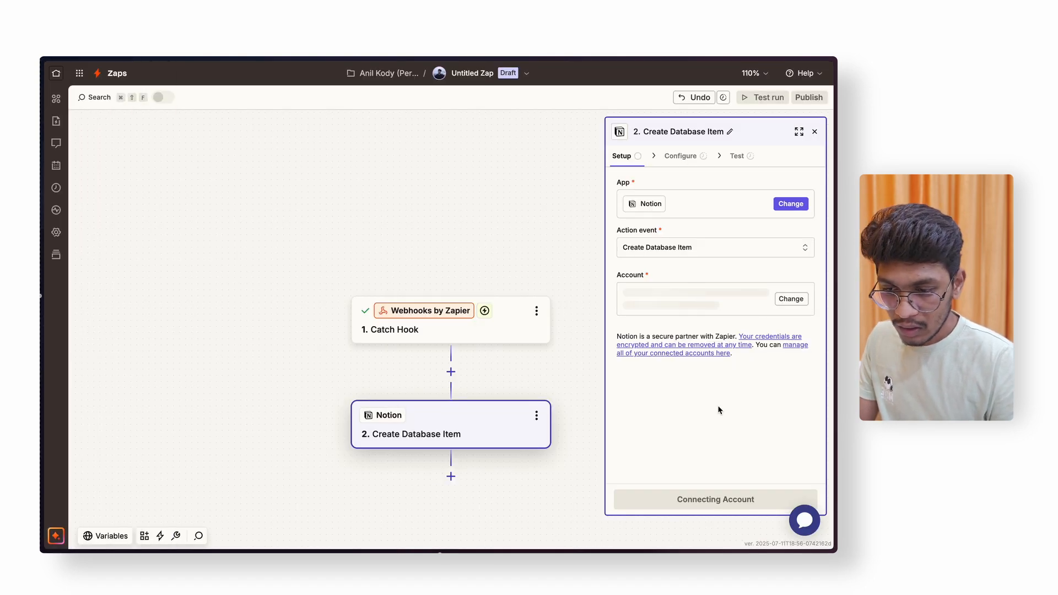
- Return to the Notion Connect with Zapier window and proceed to page selection
mouse_move(41, 305)
left_click(99, 338)
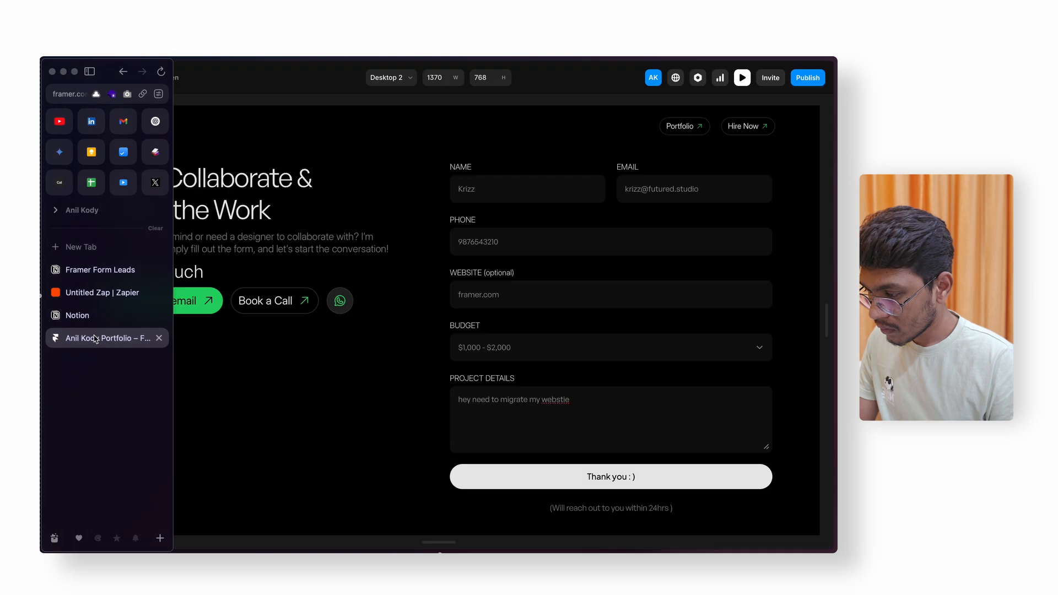
left_click(100, 315)
left_click(522, 359)
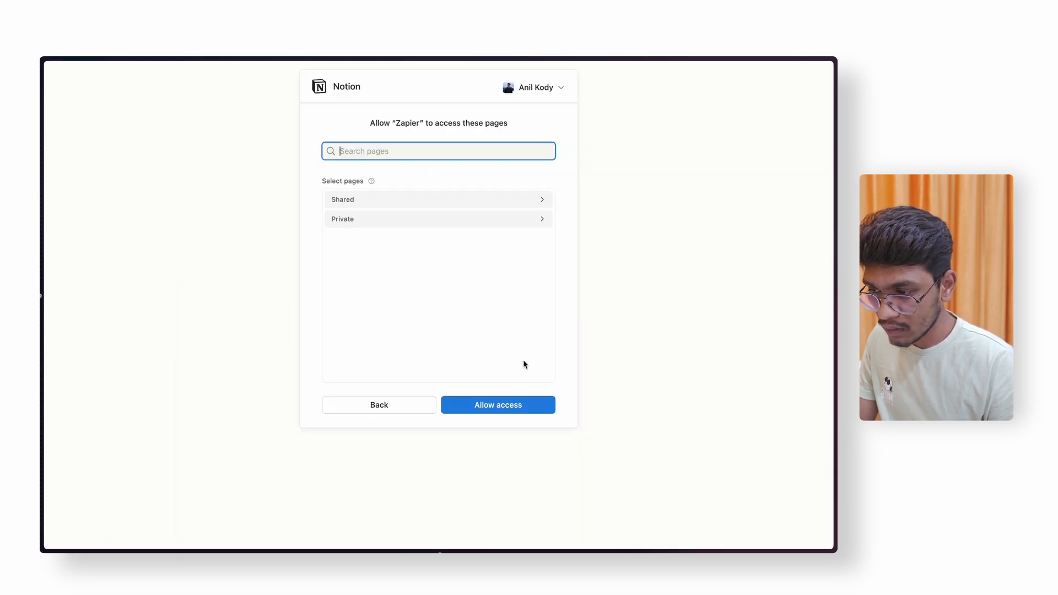
- Search pages for 'framer form leads' and allow Zapier access
type("f")
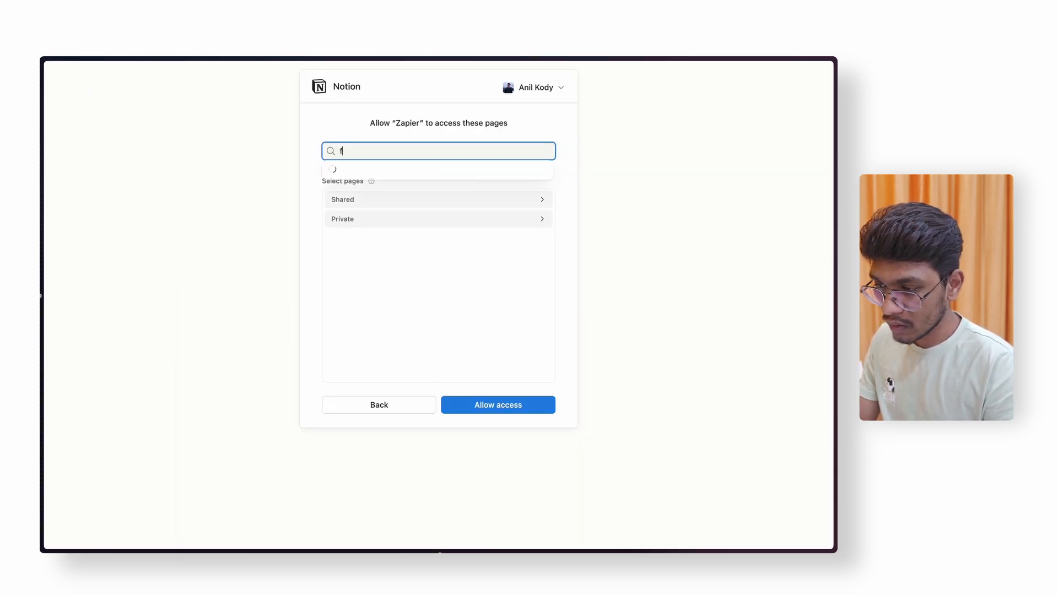
type("ramer form leads")
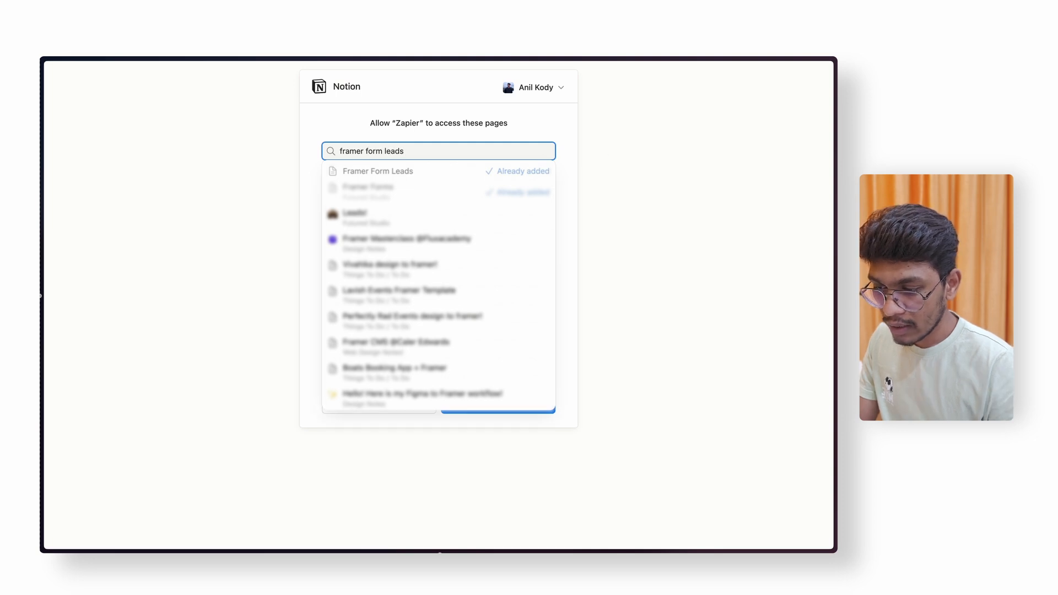
left_click(721, 276)
left_click(512, 410)
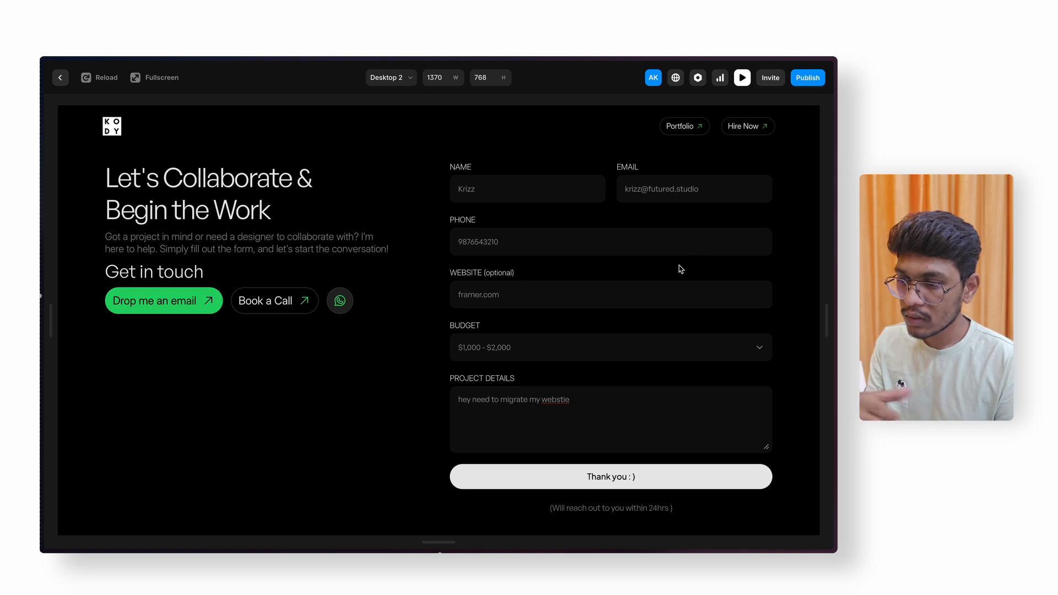
- Advance the Zapier Notion step with the connected account and list its databases, Framer Forms and Framer Form Leads
mouse_move(40, 331)
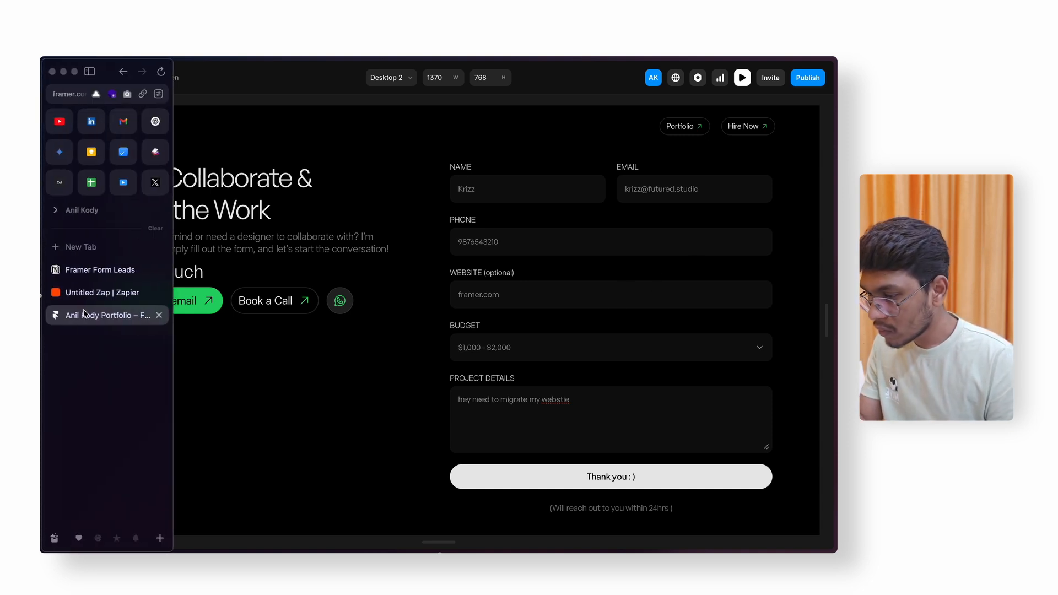
left_click(100, 294)
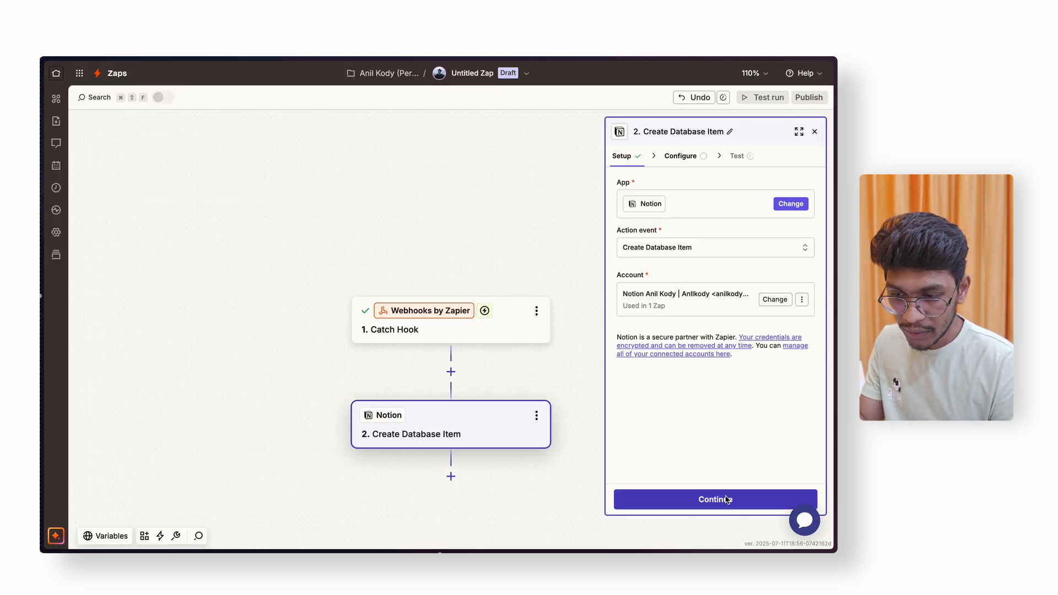
left_click(726, 499)
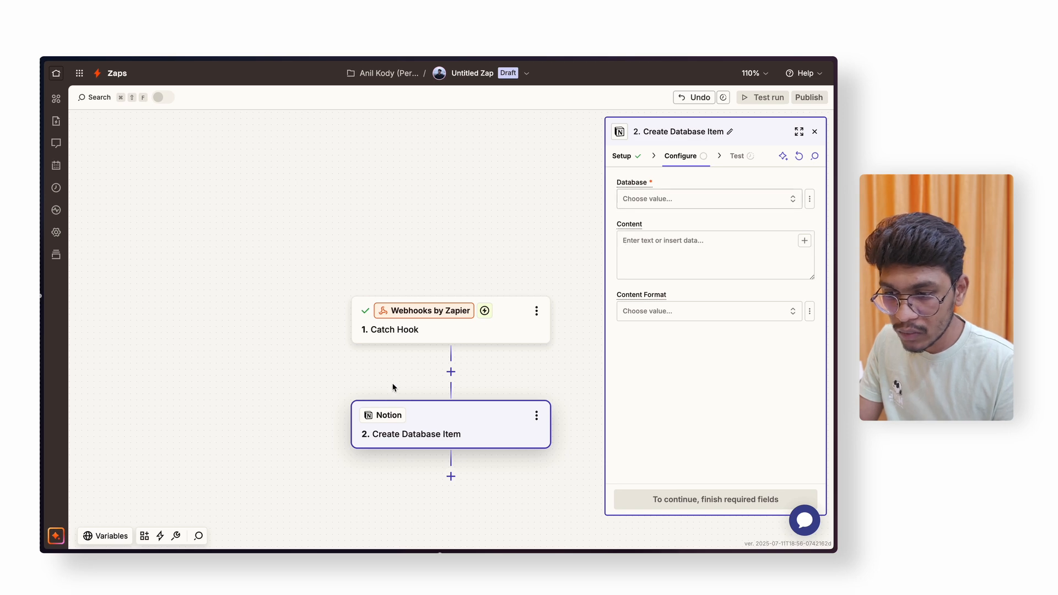
left_click(674, 199)
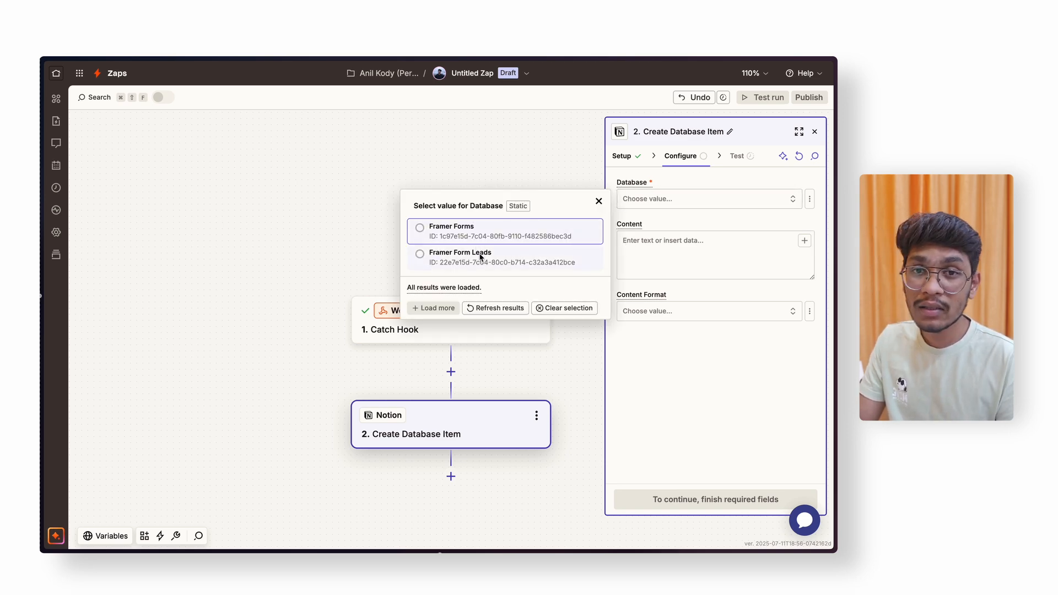
- Target the Framer Form Leads database and review its table in Notion before returning to Zapier
left_click(421, 257)
mouse_move(43, 264)
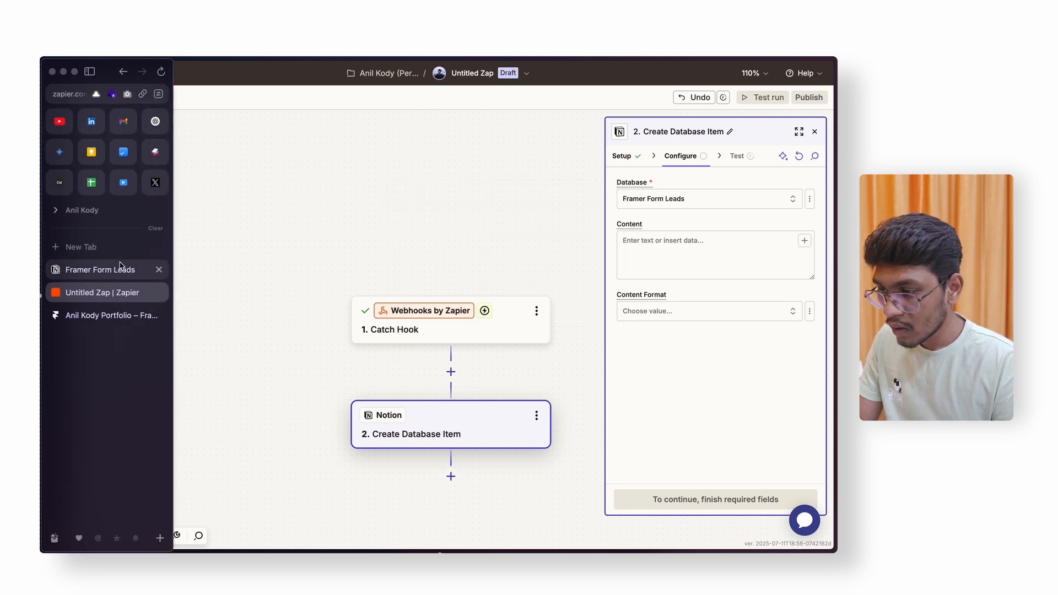
left_click(120, 270)
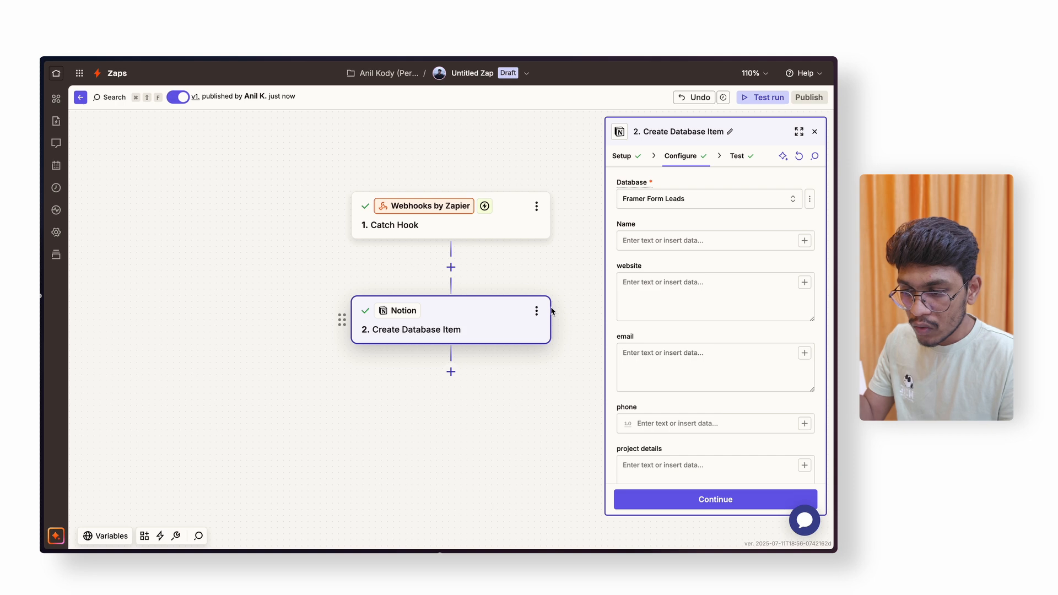
scroll(545, 316, "up", 1)
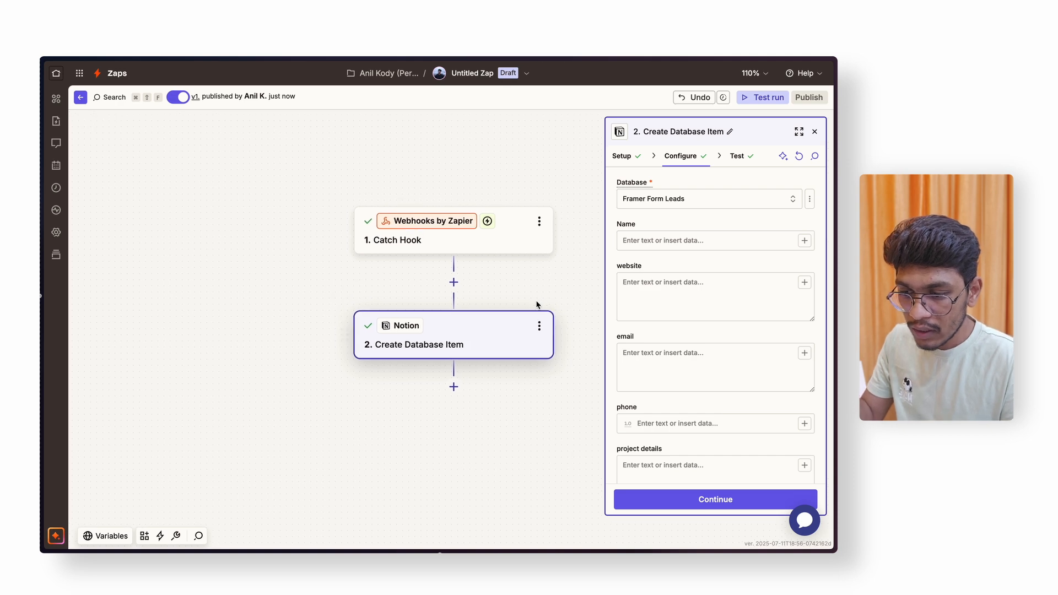
scroll(537, 303, "right", 1)
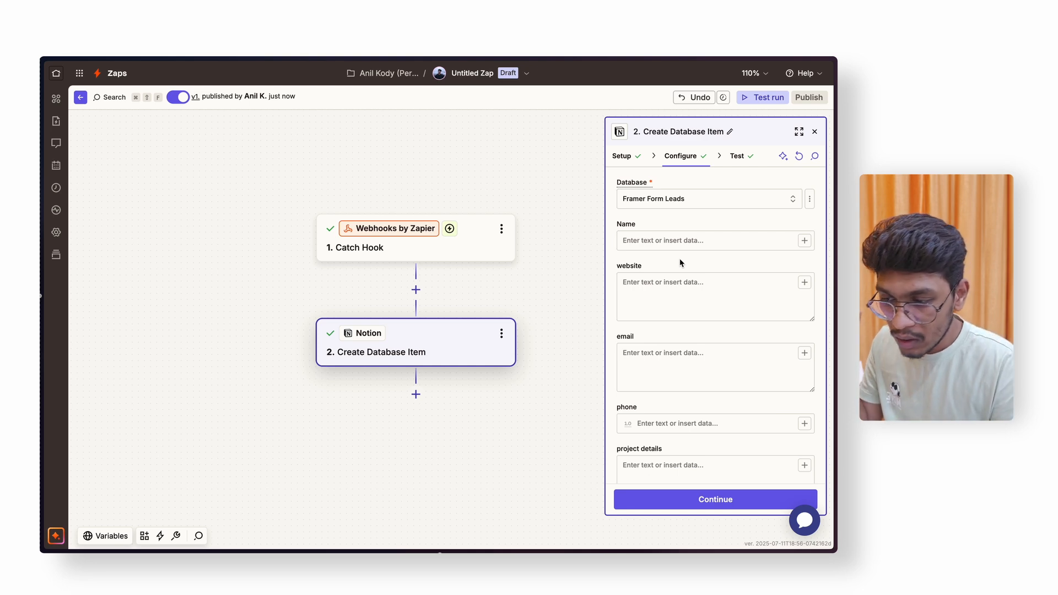
scroll(659, 390, "down", 2)
scroll(659, 390, "down", 5)
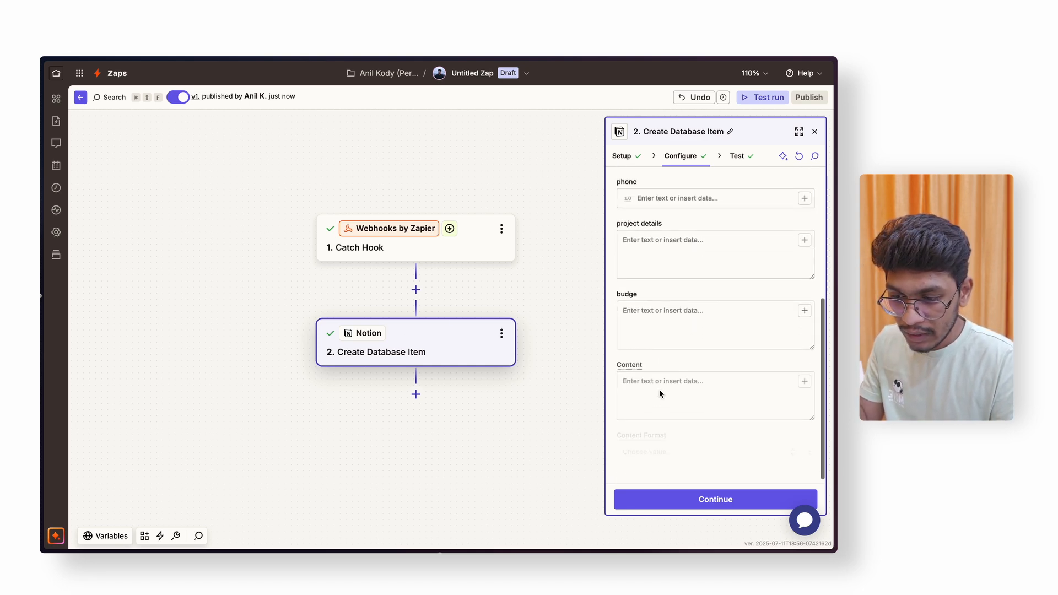
scroll(661, 385, "up", 5)
mouse_move(79, 311)
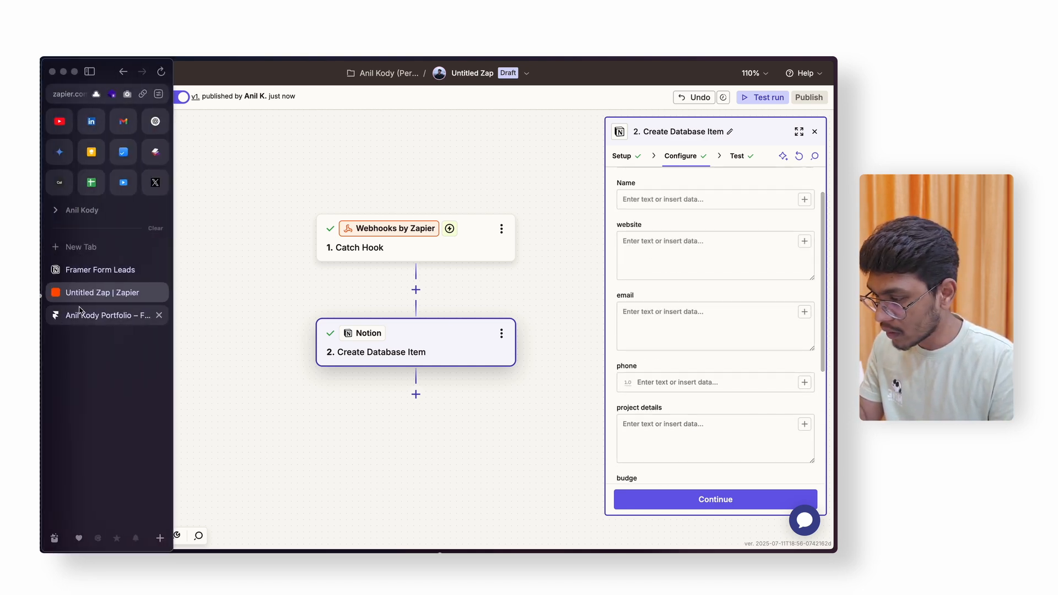
left_click(83, 270)
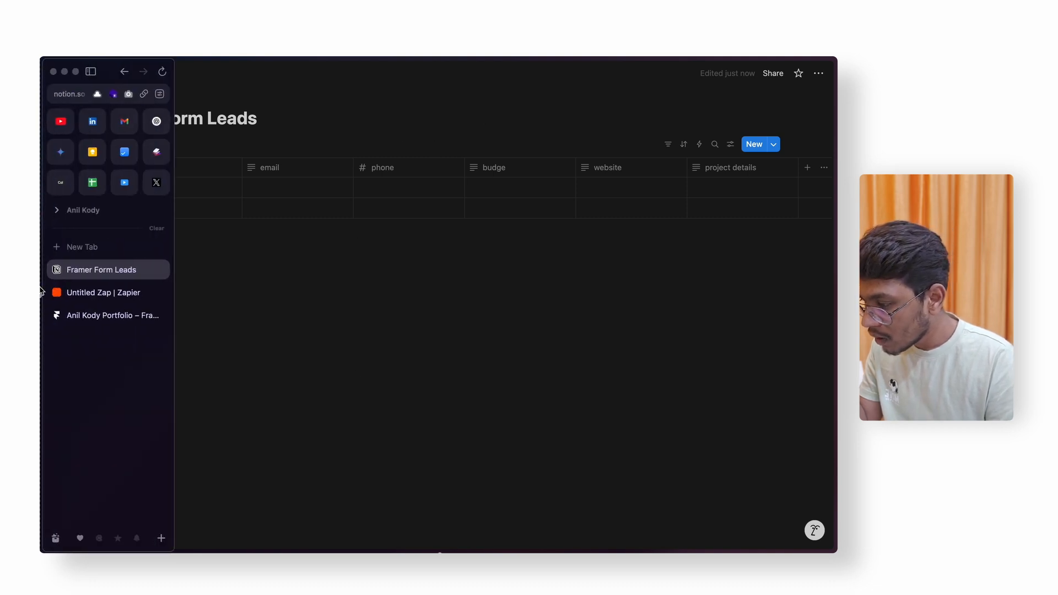
left_click(88, 291)
scroll(717, 217, "up", 1)
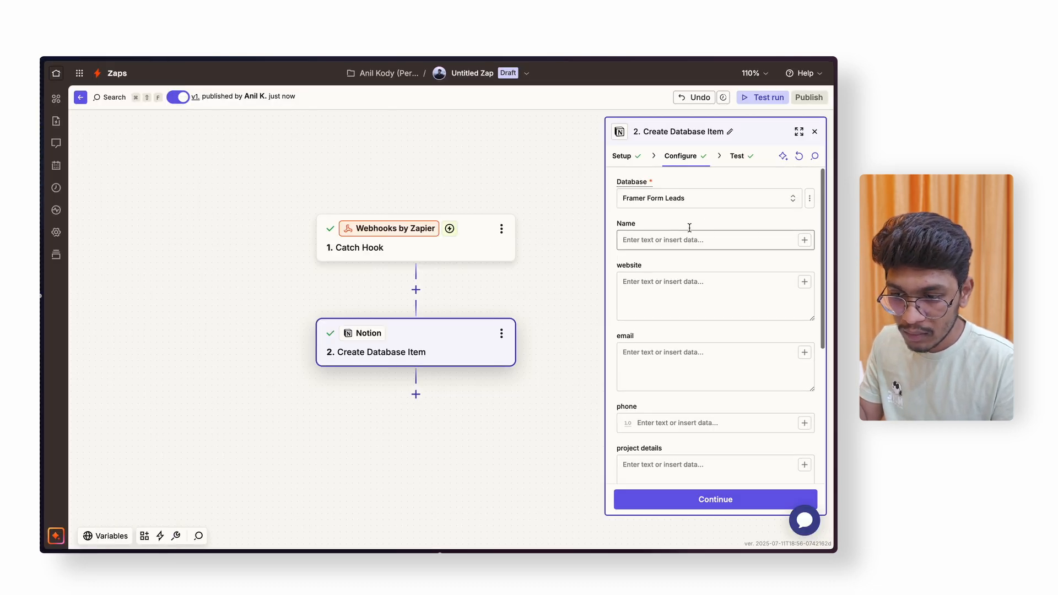
- Map the caught Name, Website, Email and Mobile values into Name, website, email and phone
left_click(805, 241)
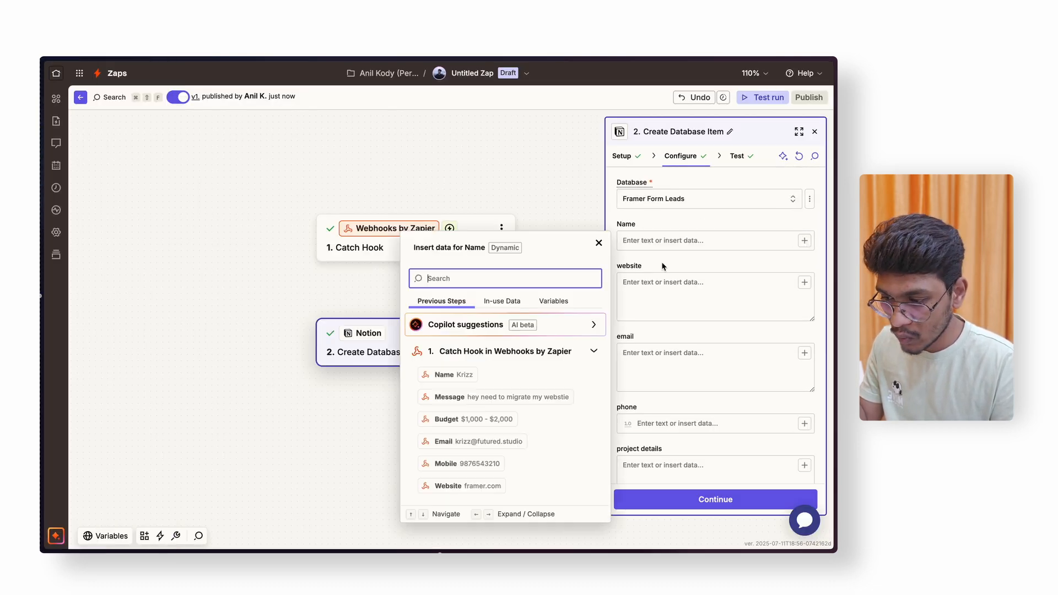
left_click(455, 376)
left_click(805, 283)
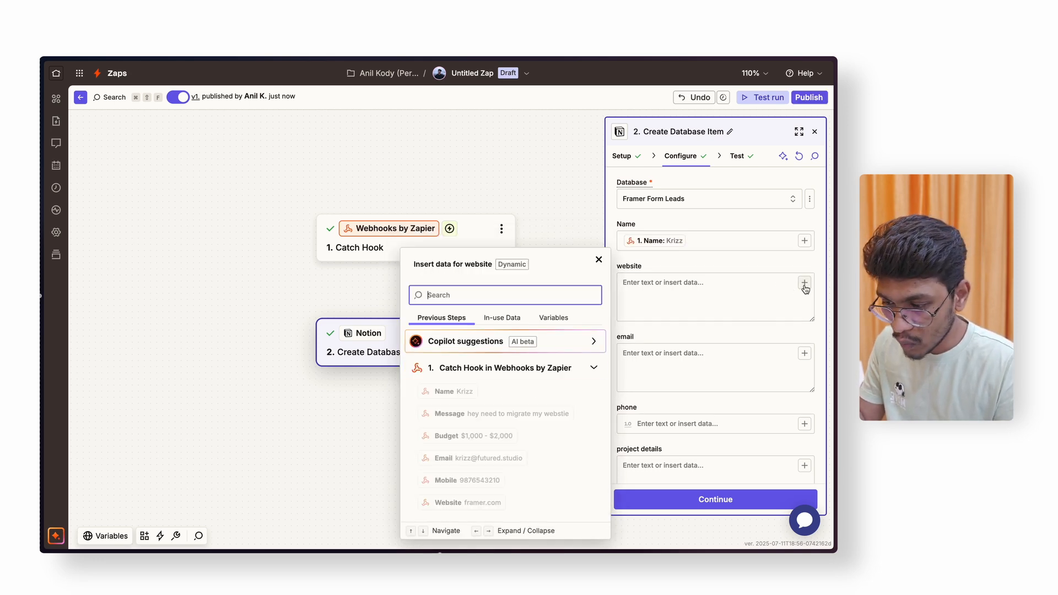
left_click(450, 503)
left_click(804, 353)
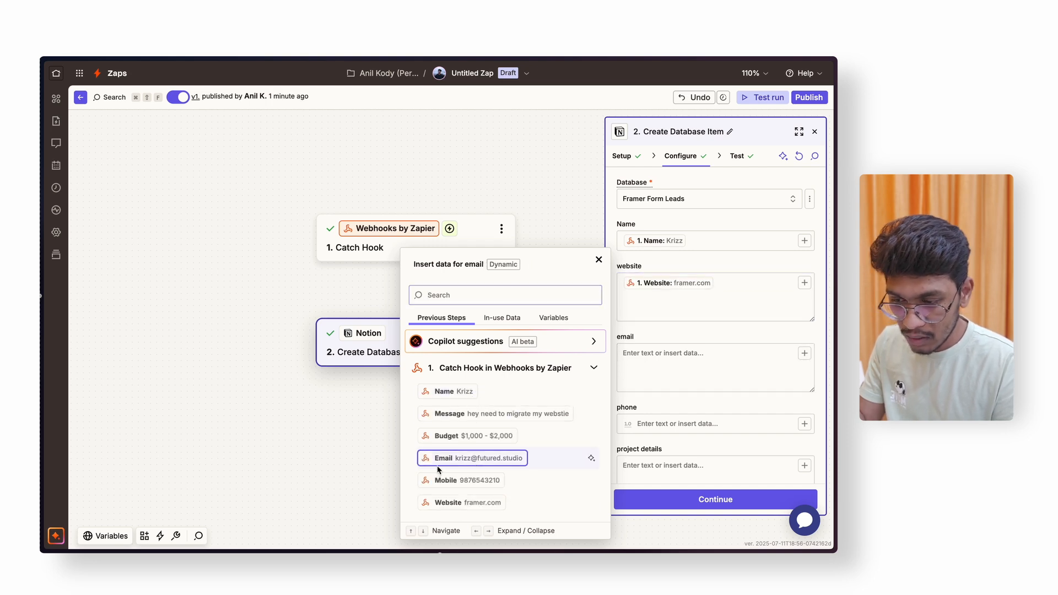
left_click(463, 461)
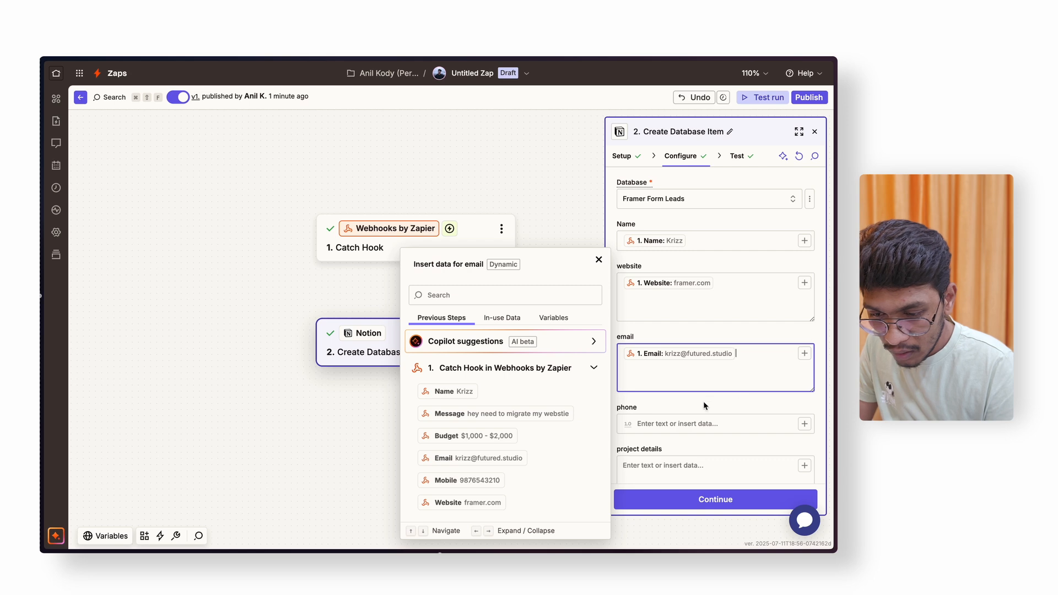
left_click(717, 424)
left_click(466, 481)
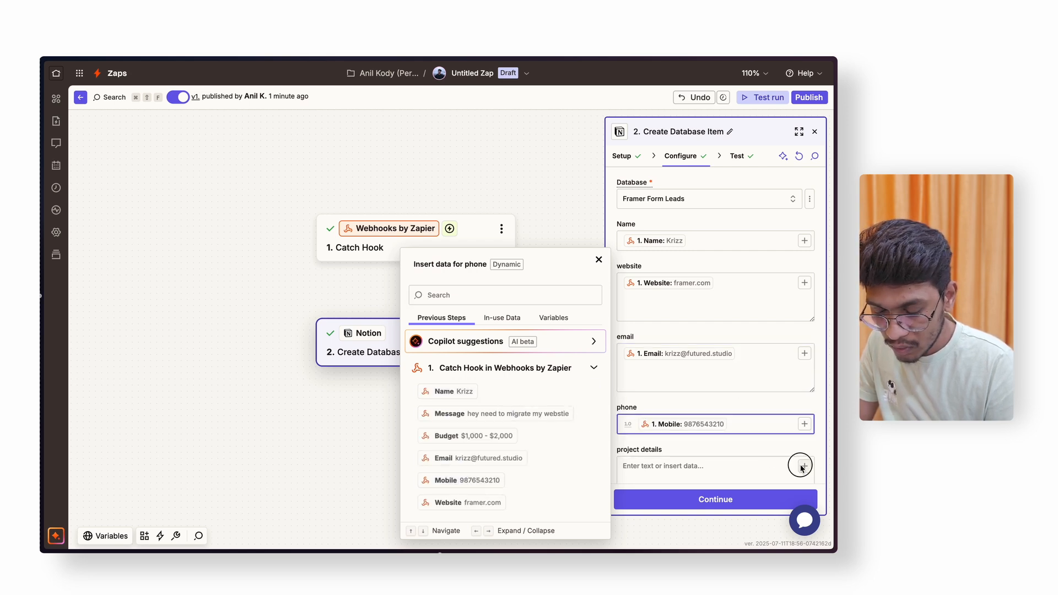
- Map Message into project details and Budget into budge, leaving Content empty
left_click(710, 465)
left_click(499, 418)
scroll(689, 358, "down", 5)
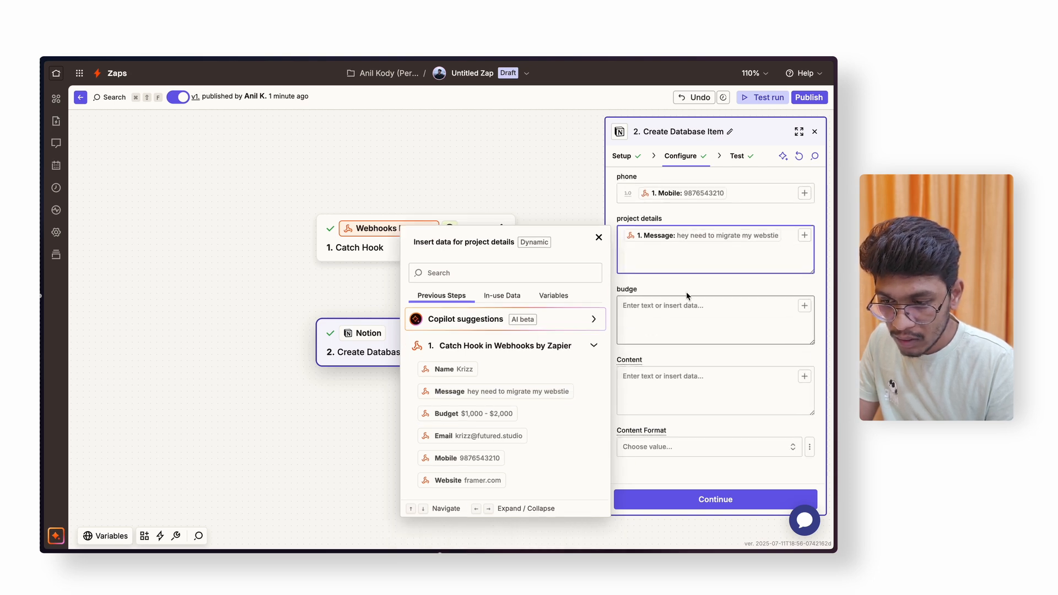
left_click(695, 305)
left_click(805, 305)
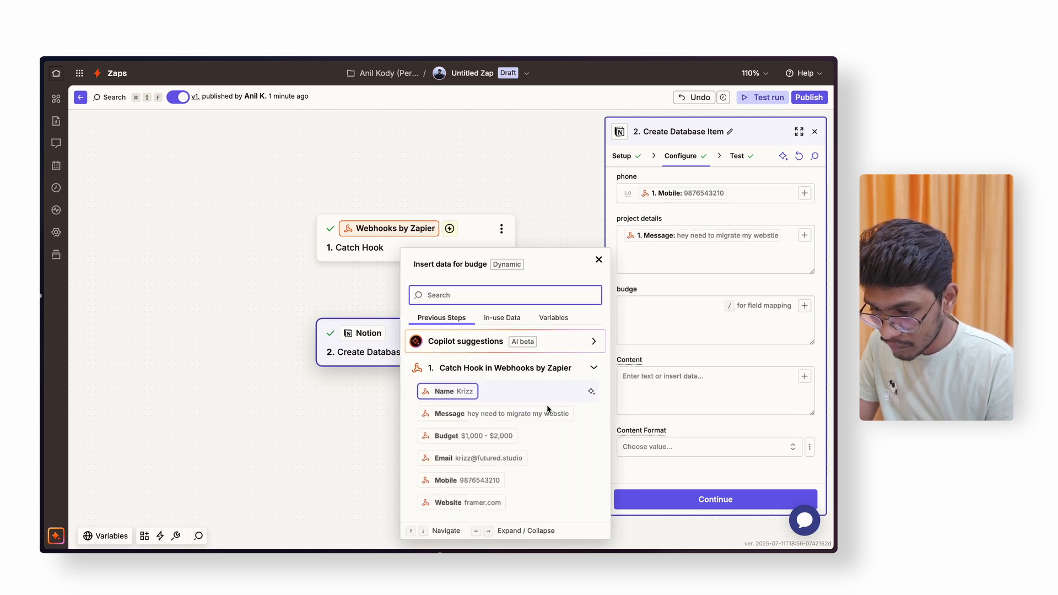
left_click(451, 436)
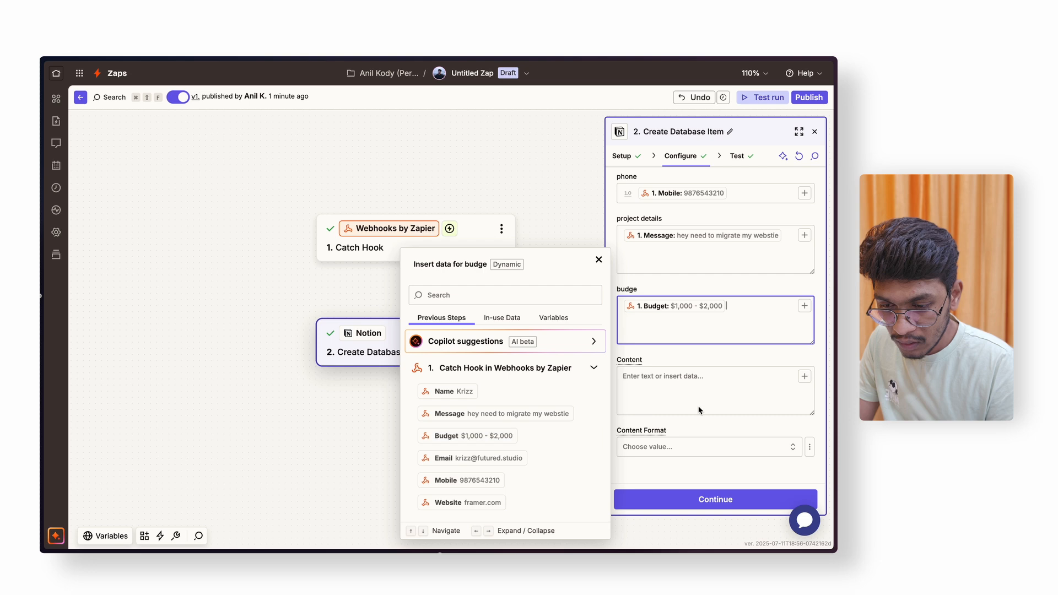
left_click(804, 377)
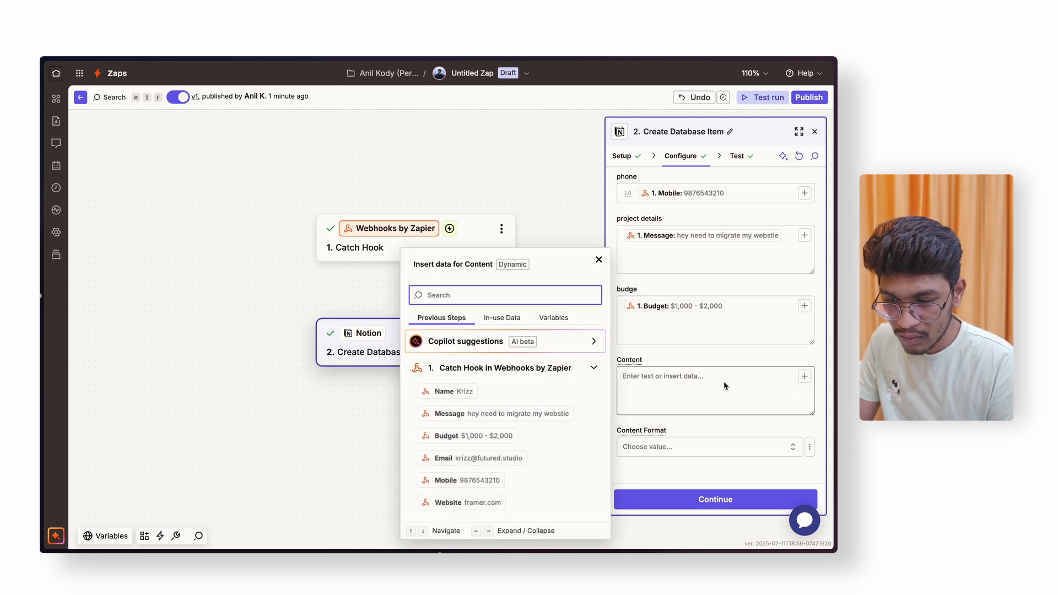
left_click(730, 360)
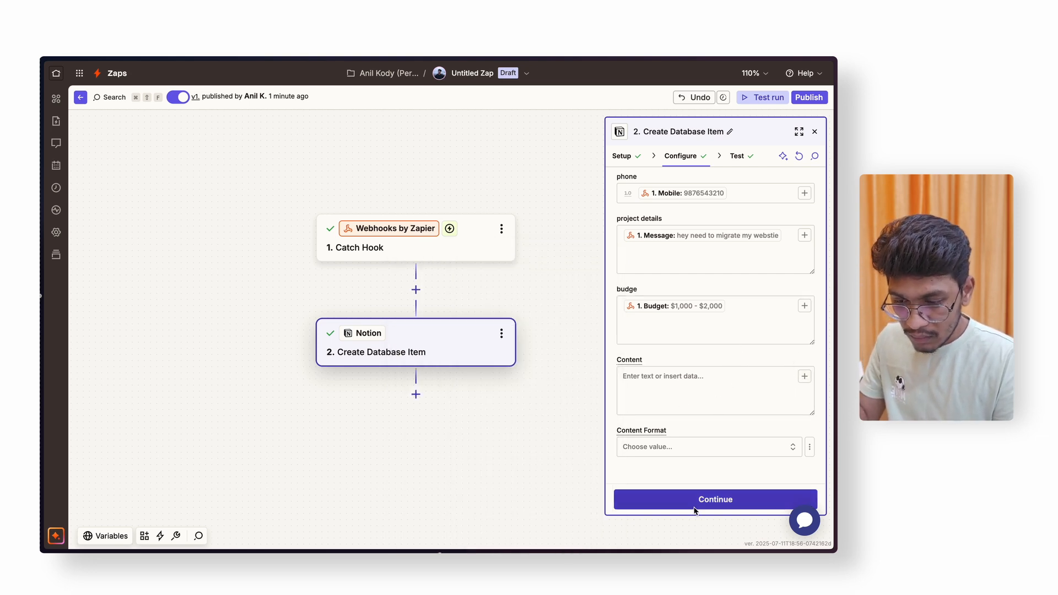
- Publish the Zap as a new live version, then bring up the Framer Form Leads table in Notion
left_click(713, 502)
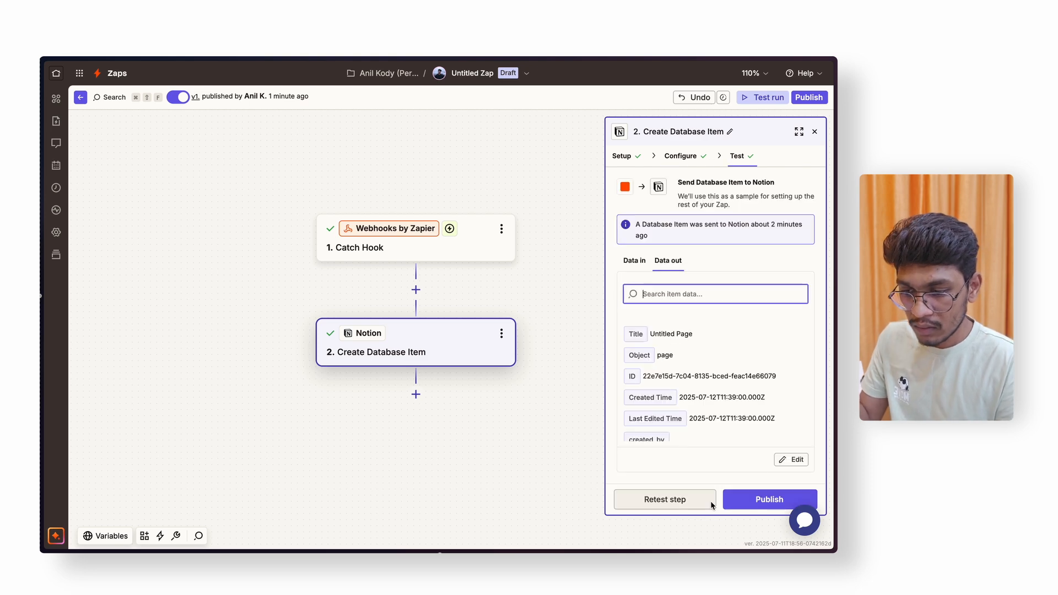
scroll(700, 371, "down", 5)
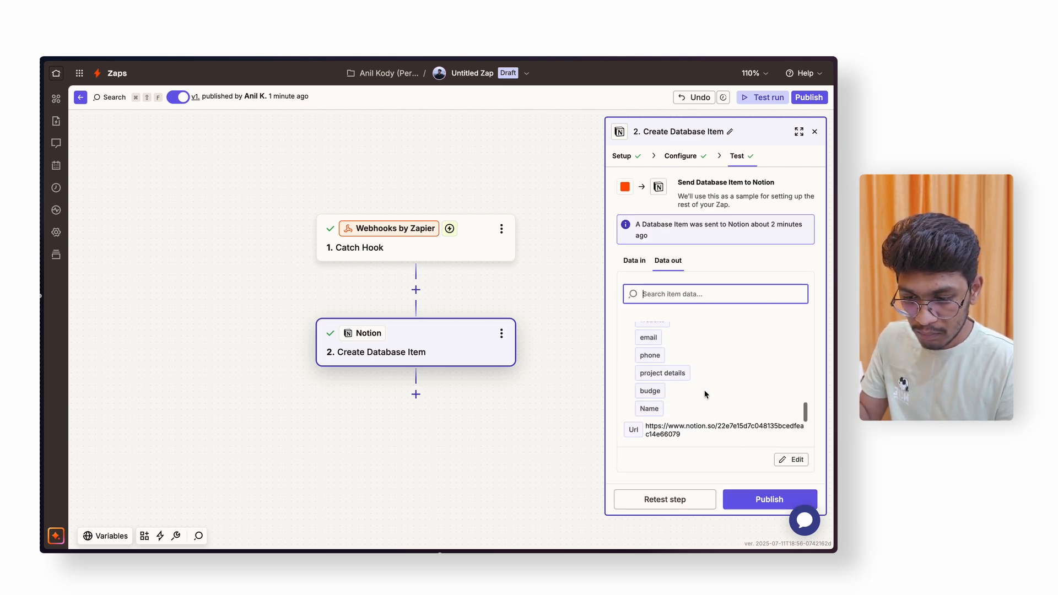
left_click(761, 502)
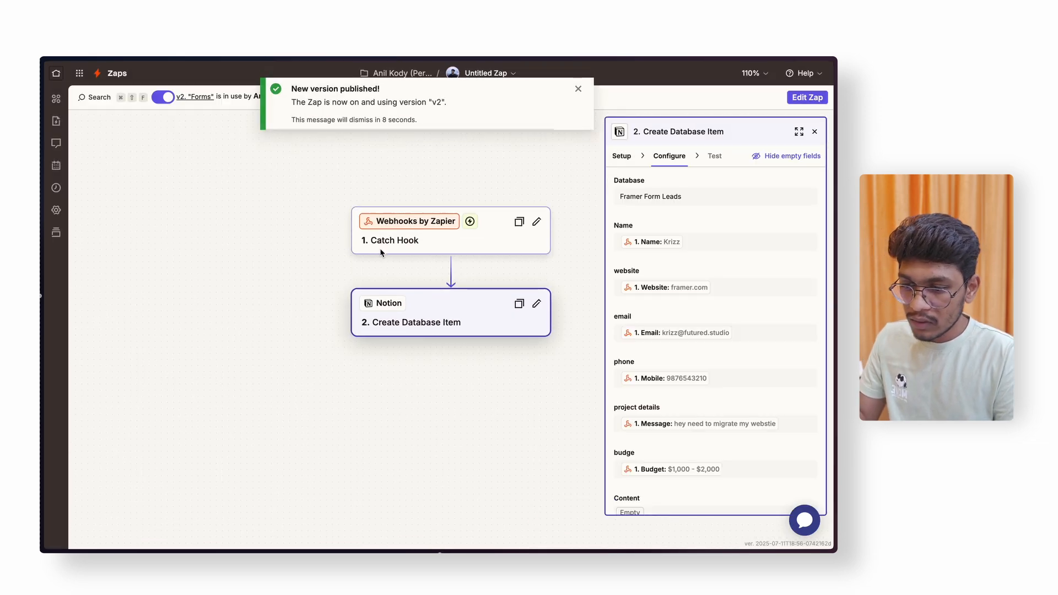
left_click(579, 90)
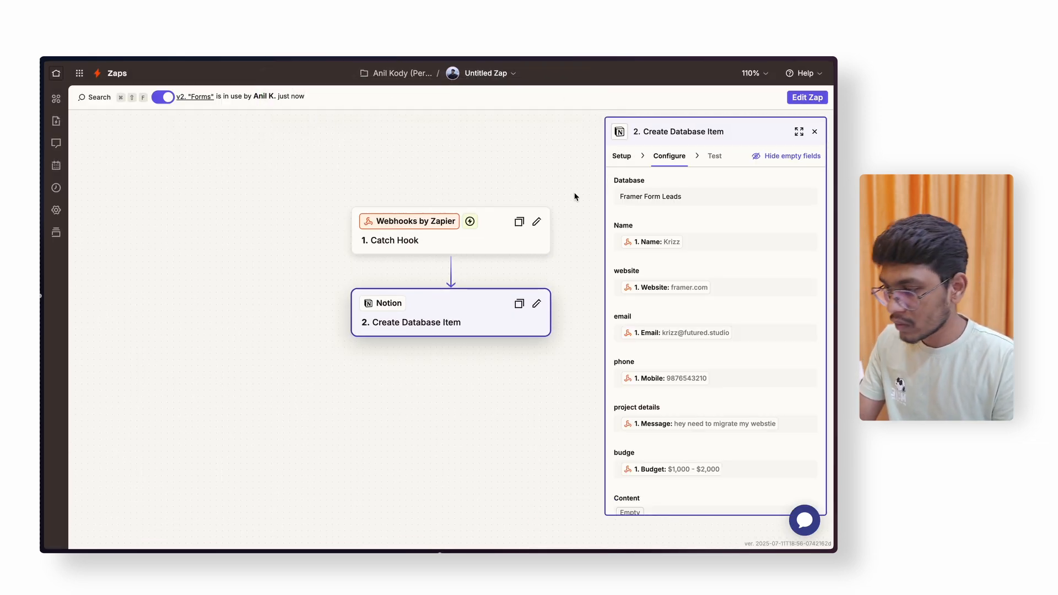
mouse_move(42, 336)
left_click(99, 269)
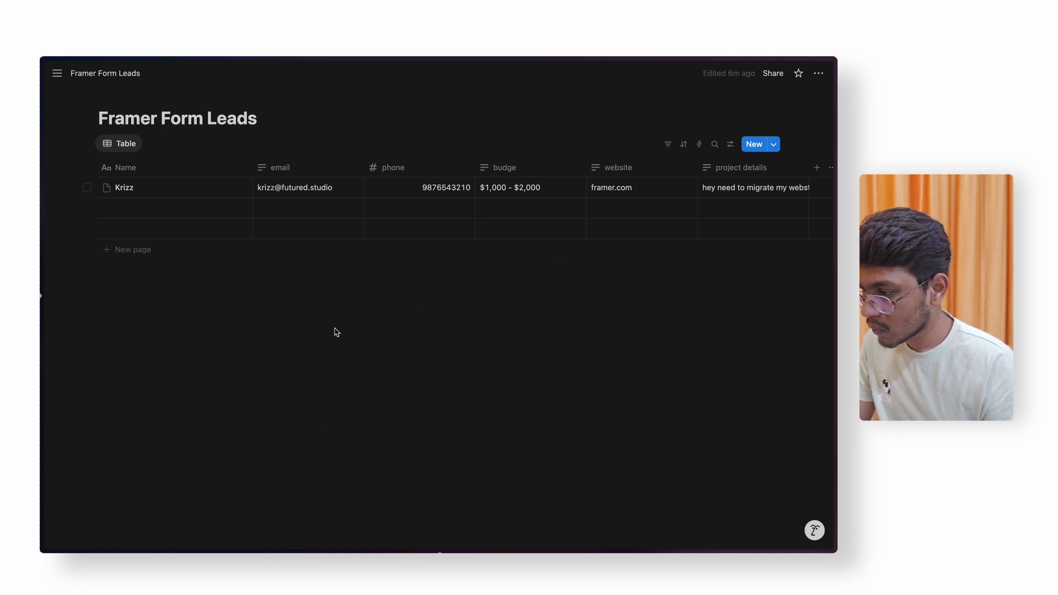
- Go from the Notion leads table back to the Framer contact-form preview
mouse_move(41, 328)
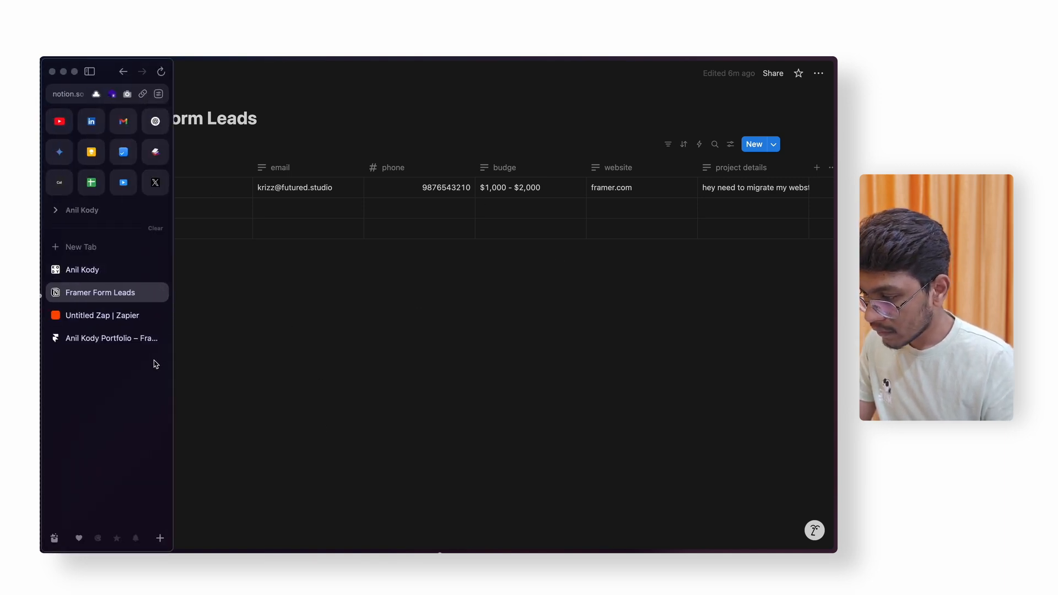
left_click(127, 338)
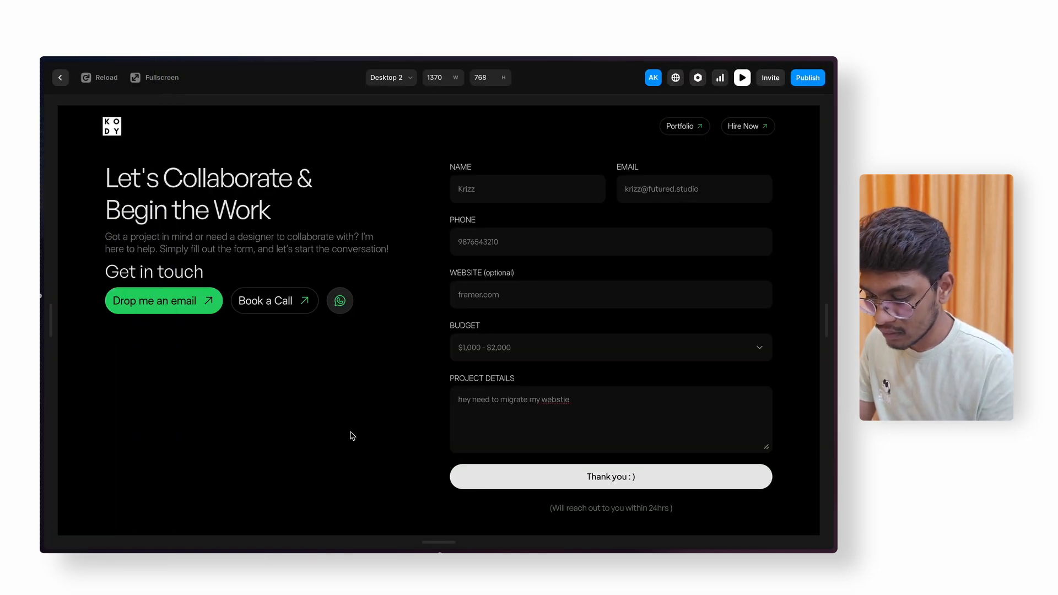
- Submit a fresh test enquiry with a name and email through the reloaded preview, then check Notion's leads table
key("ctrl+r")
left_click(503, 190)
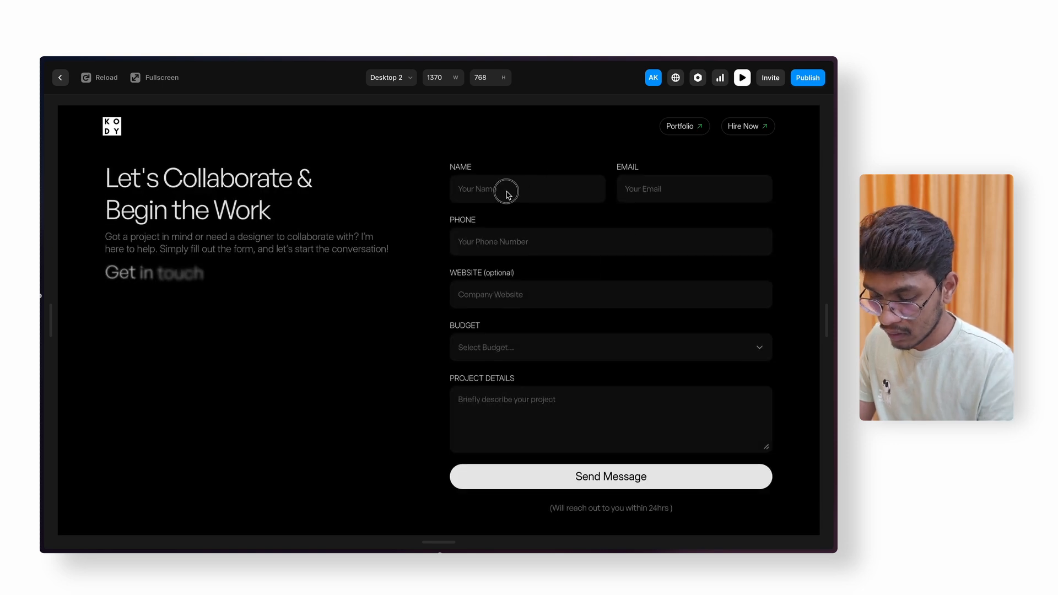
type("tony s")
left_click(528, 218)
key("Tab")
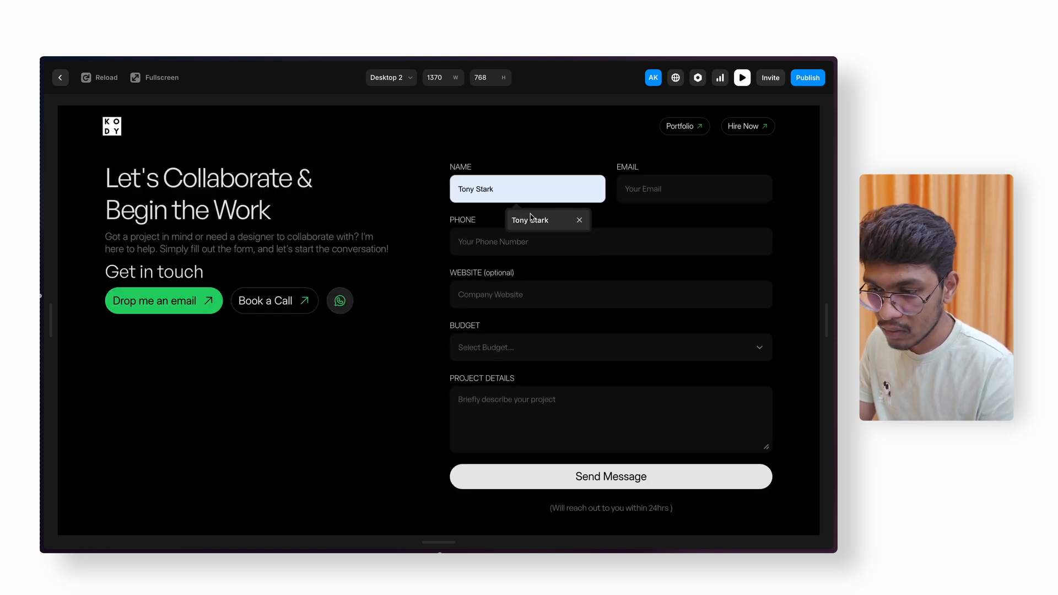
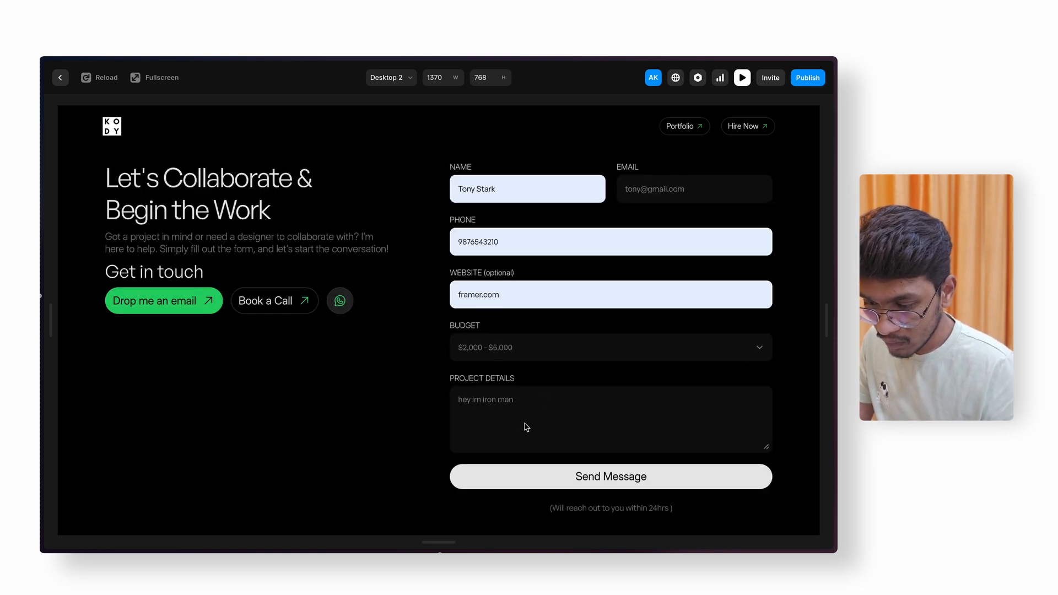
left_click(609, 485)
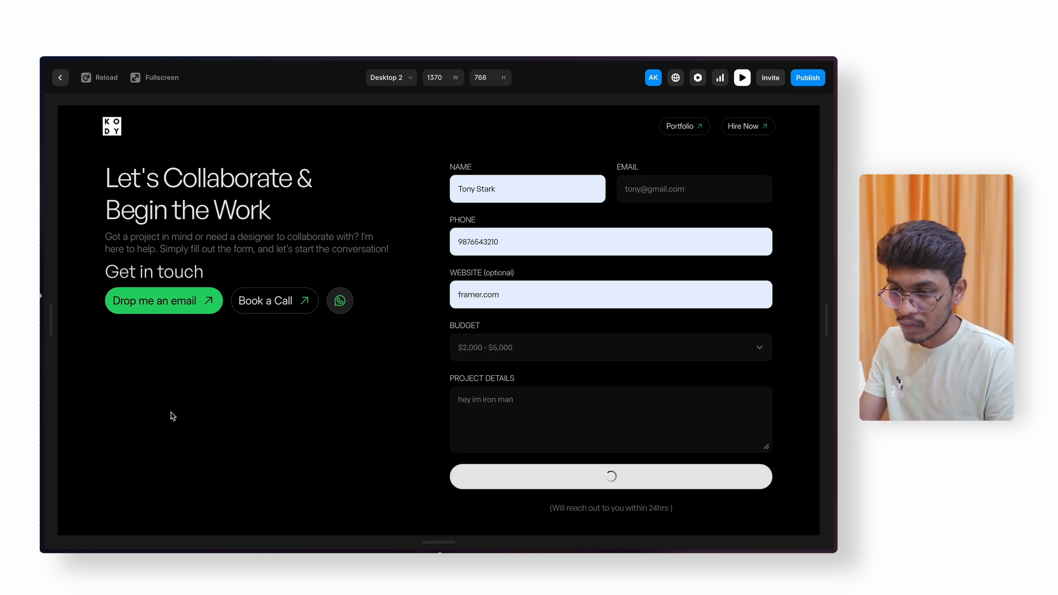
mouse_move(42, 298)
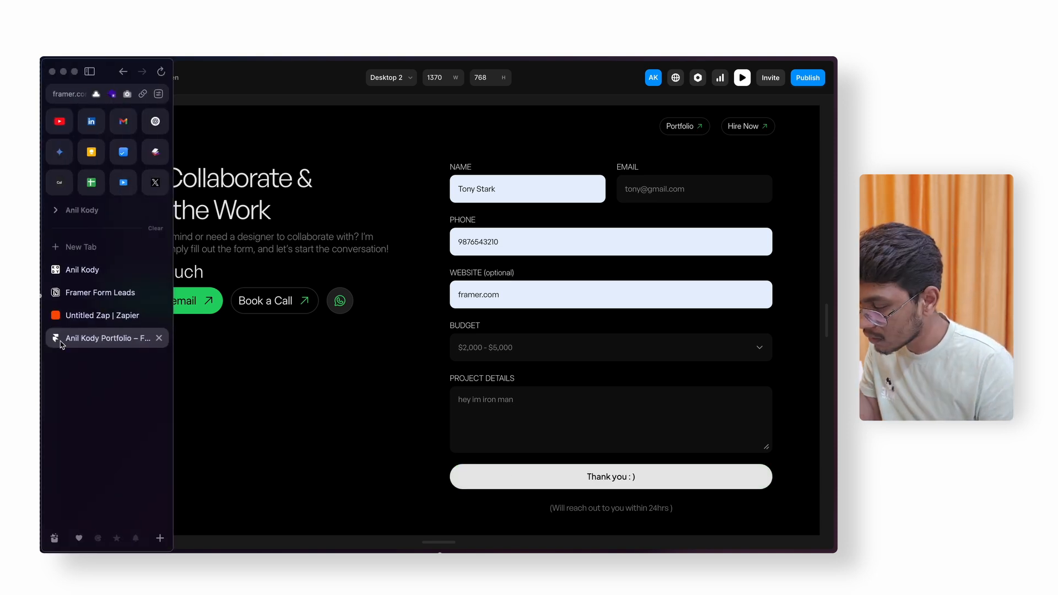
left_click(99, 291)
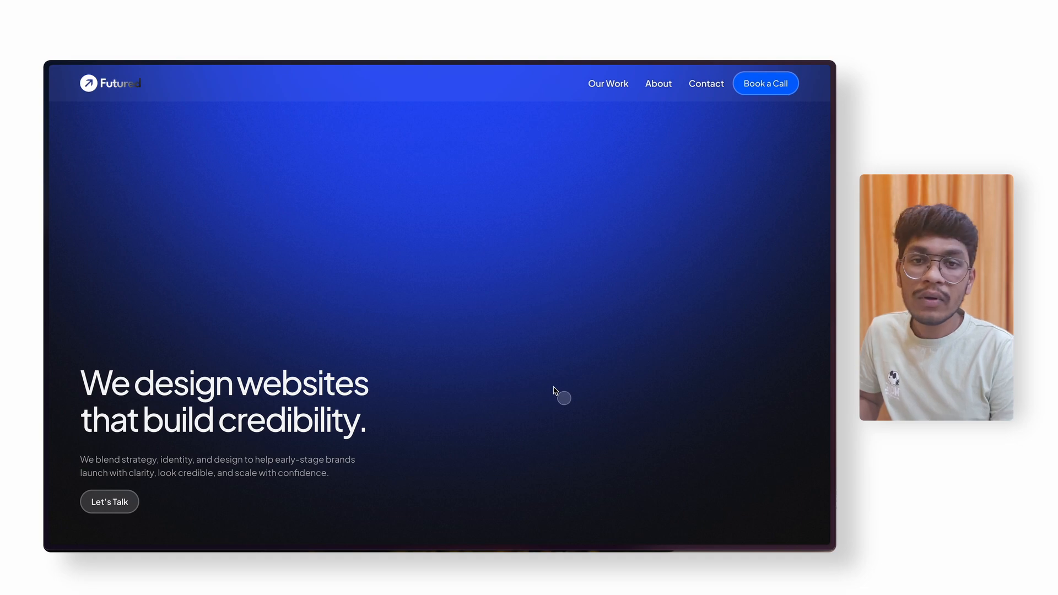
- Scroll down the Futured homepage past the hero and About sections to the Selected Work cards
scroll(555, 391, "down", 5)
scroll(555, 391, "down", 6)
scroll(555, 391, "down", 8)
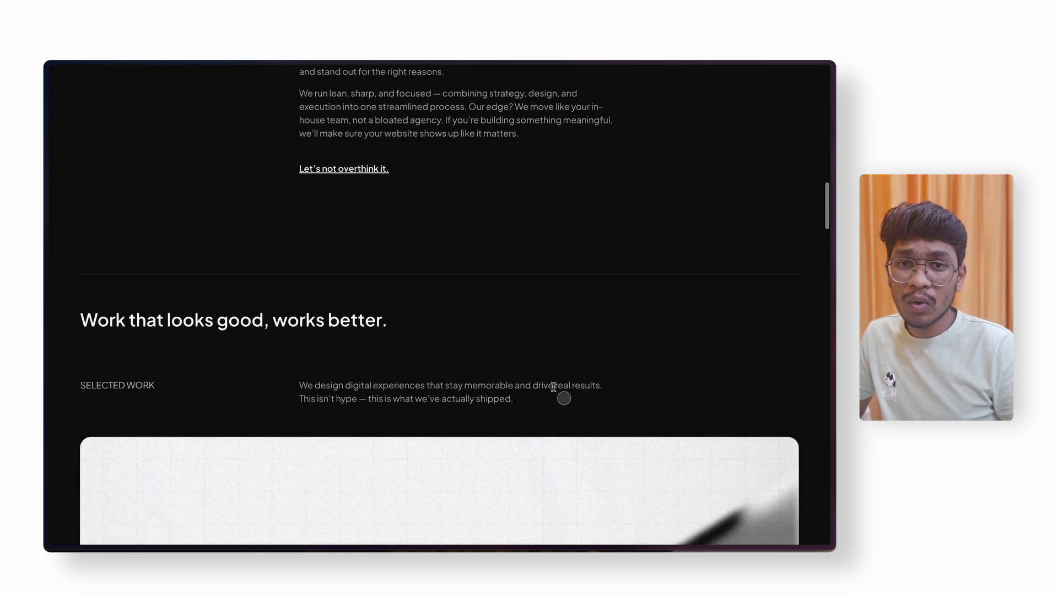
scroll(554, 387, "down", 8)
scroll(423, 236, "down", 8)
scroll(570, 258, "down", 2)
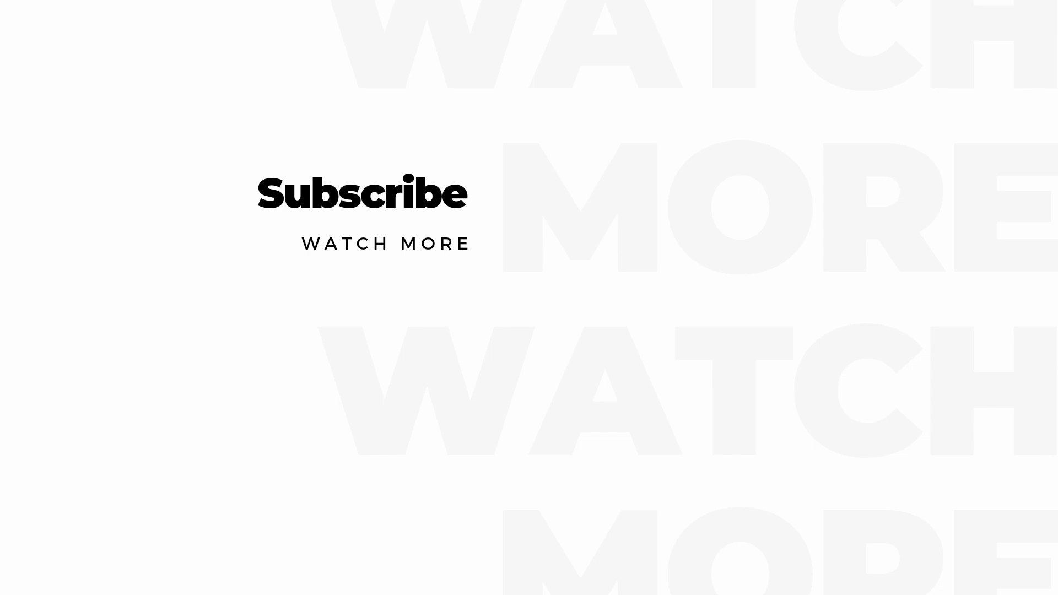